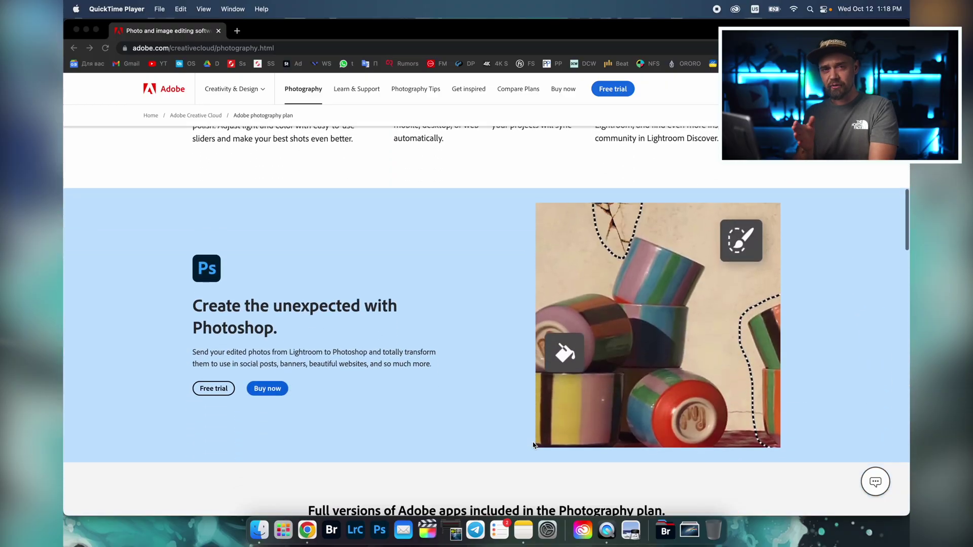
# Step: Scroll the Photography plan page down to the 'Full versions of Adobe apps' section
pyautogui.scroll(-4, 533, 445)
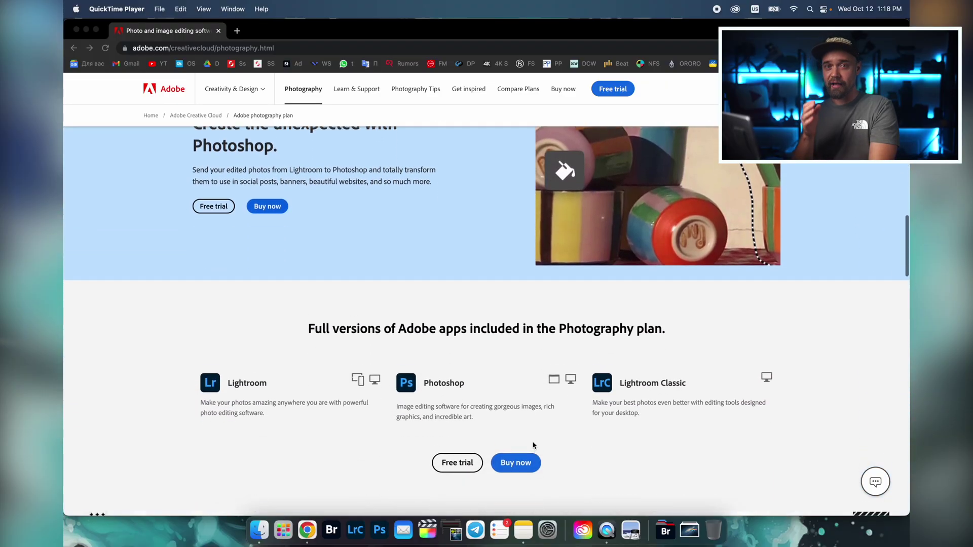
pyautogui.scroll(-1, 533, 445)
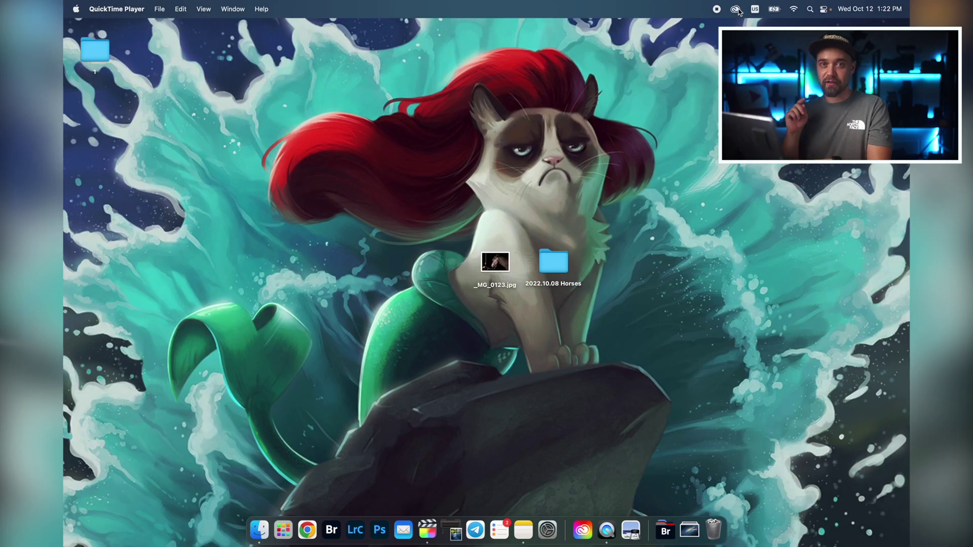
# Step: Open Creative Cloud from the menu bar to list Photoshop, Bridge, Lightroom Classic and Camera Raw
pyautogui.click(735, 9)
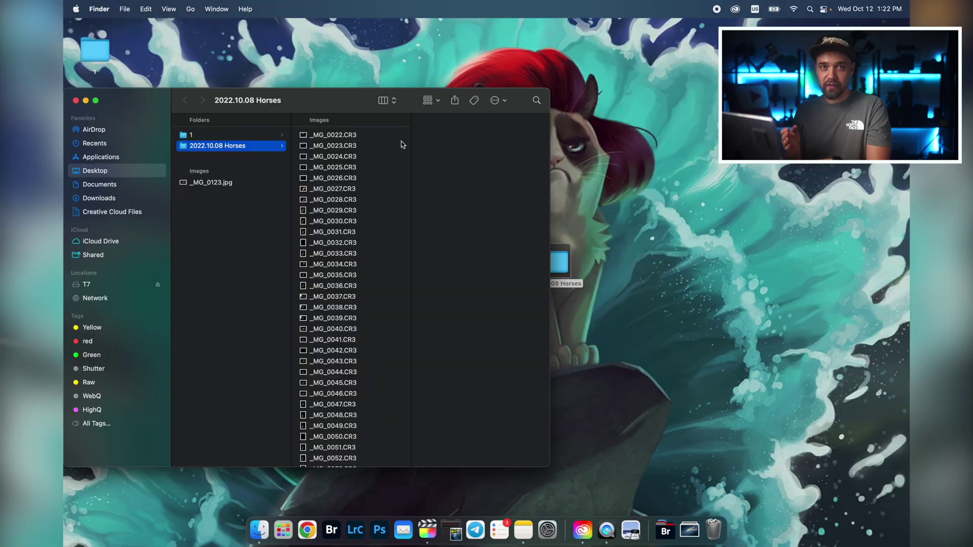
# Step: Open _MG_0022.CR3 with Adobe Photoshop 2022, then pick the 2022.10.08 Horses folder as import source
pyautogui.rightClick(374, 136)
pyautogui.moveTo(402, 154)
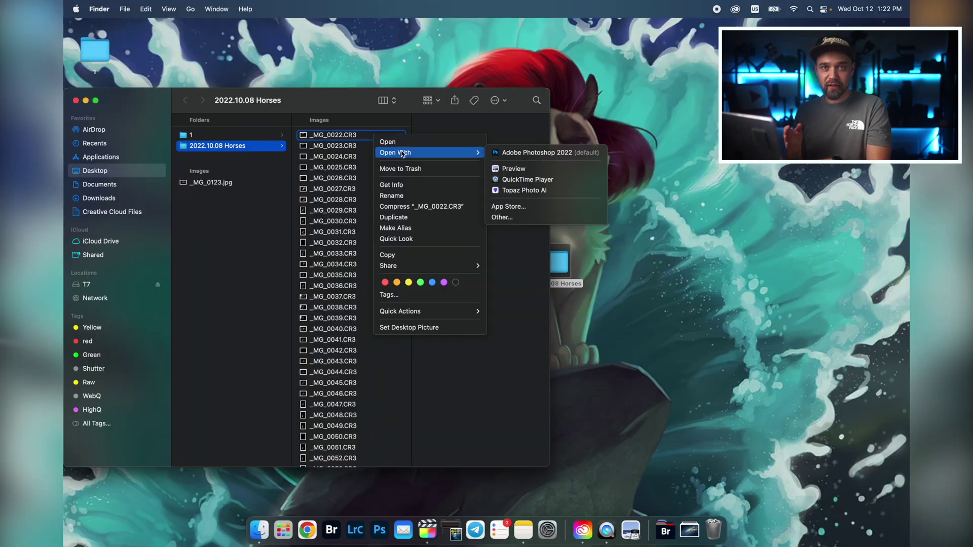
pyautogui.click(520, 153)
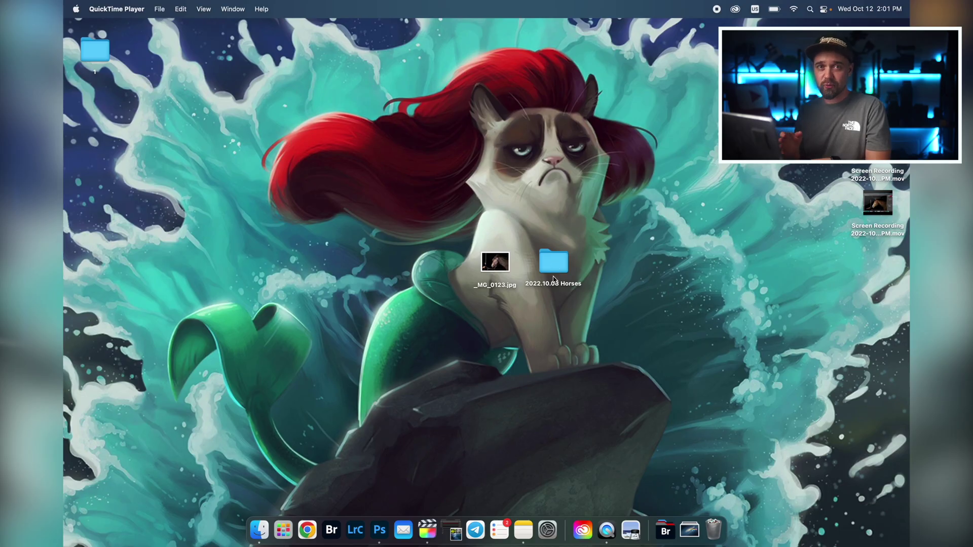
pyautogui.click(559, 263)
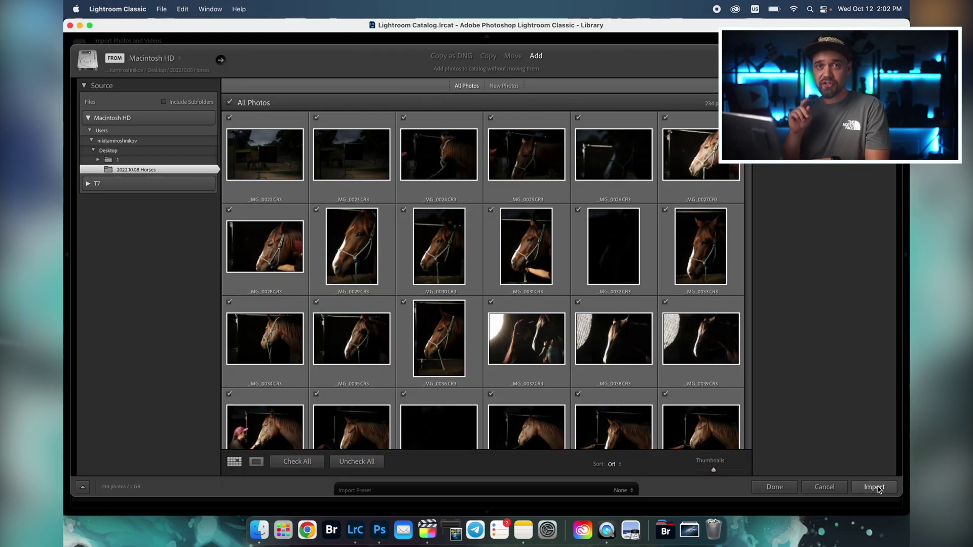
# Step: Import the 234 checked horse photos and select the third thumbnail in the grid
pyautogui.click(876, 487)
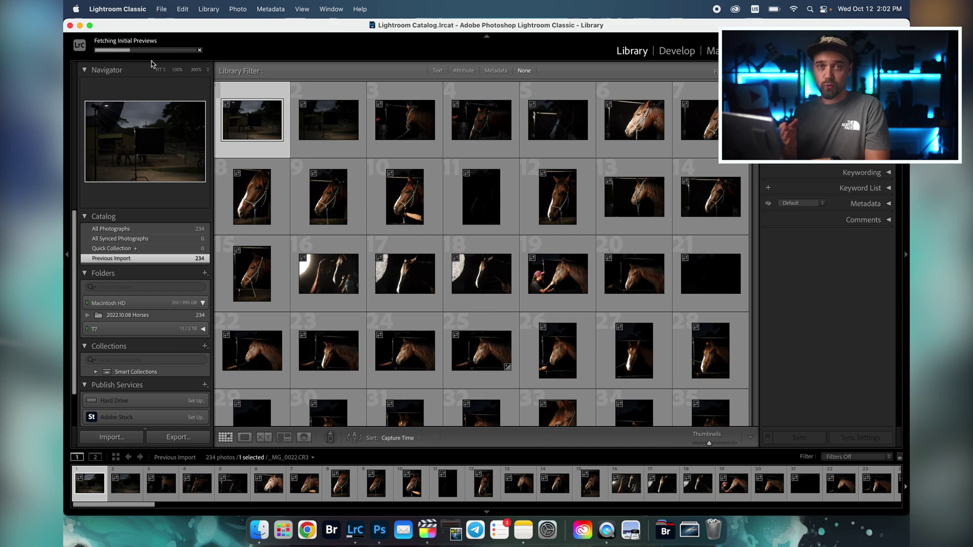
pyautogui.click(391, 128)
# Step: Browse the shoot in Loupe view and give _MG_0057 a one-star rating
pyautogui.doubleClick(391, 129)
pyautogui.press('Right')
pyautogui.press('Right')
pyautogui.press('Right')
pyautogui.press('Right')
pyautogui.press('Right')
pyautogui.press('Right')
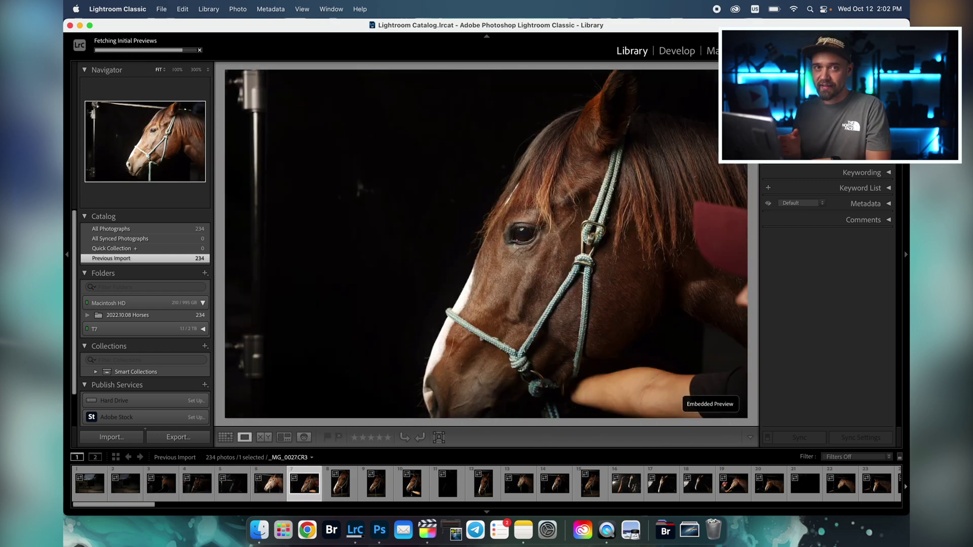
pyautogui.press('Right')
pyautogui.press('Right')
pyautogui.press('Right')
pyautogui.press('Right')
pyautogui.press('Right')
pyautogui.press('Right')
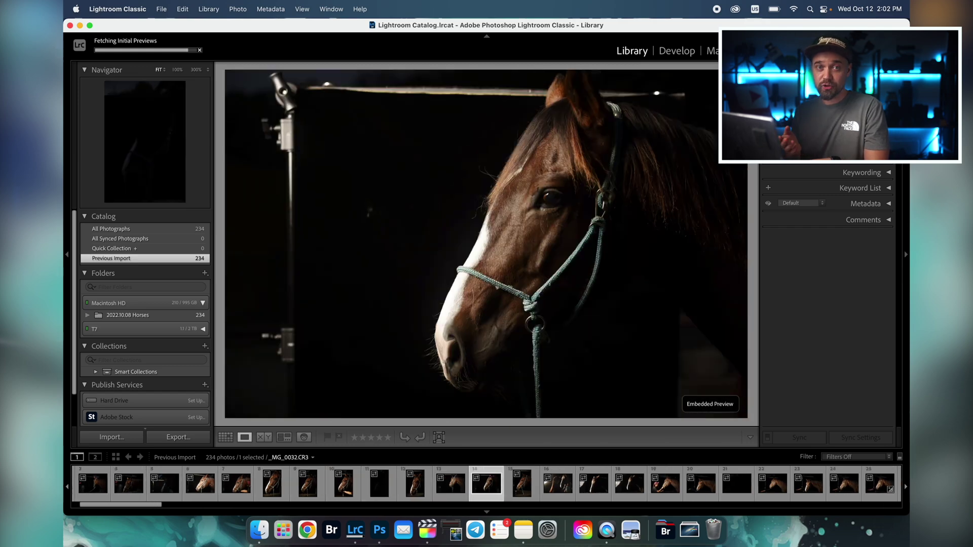
pyautogui.press('Right')
pyautogui.press('Right')
pyautogui.press('Right')
pyautogui.press('Right')
pyautogui.press('Right')
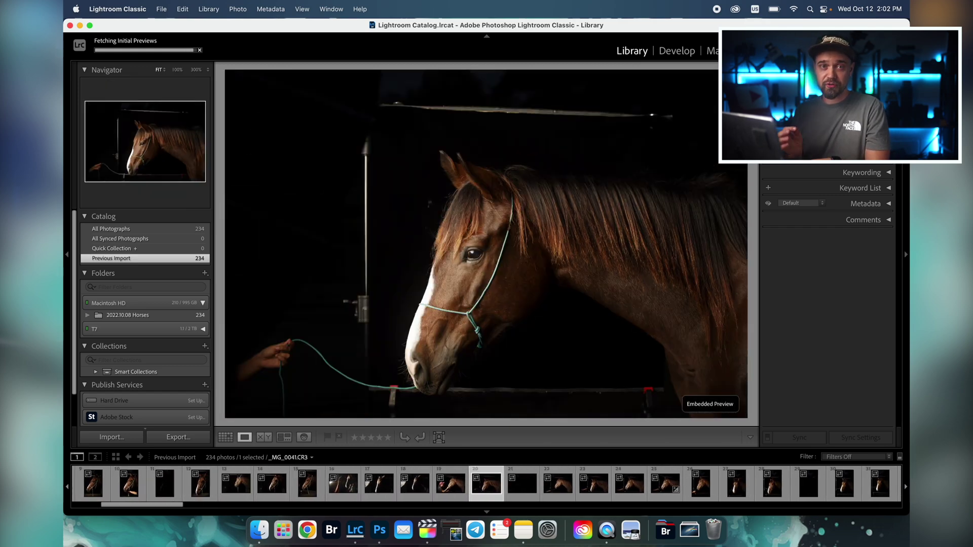
pyautogui.press('Right')
pyautogui.press('Right')
pyautogui.press('Right')
pyautogui.press('Right')
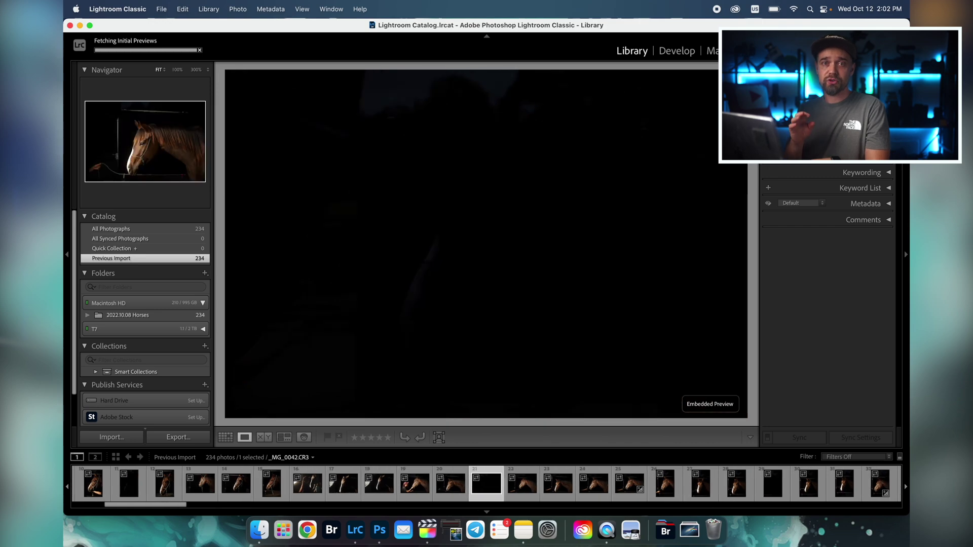
pyautogui.press('Right')
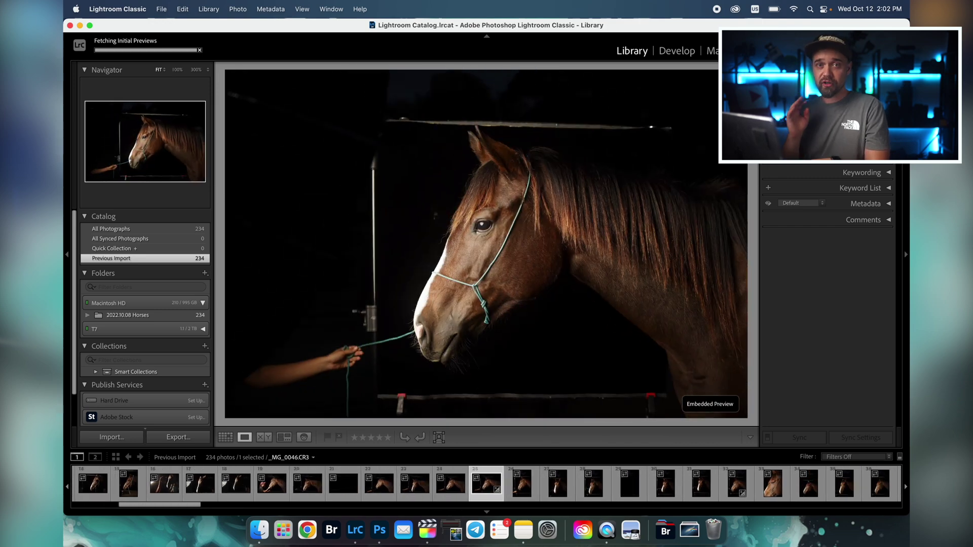
pyautogui.press('Right')
pyautogui.press('Right')
pyautogui.press('Right')
pyautogui.press('Right')
pyautogui.press('Right')
pyautogui.press('Right')
pyautogui.press('Right')
pyautogui.press('Right')
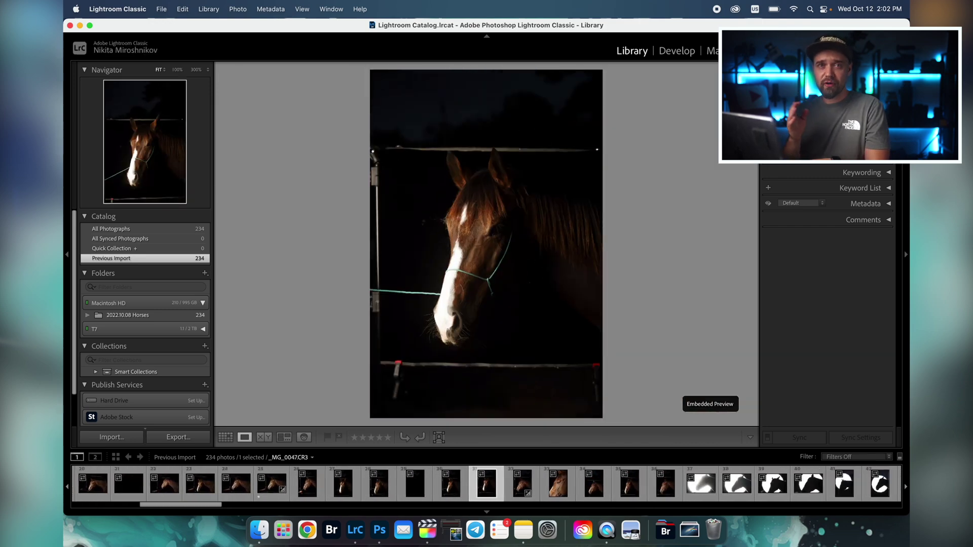
pyautogui.press('Right')
pyautogui.press('Right')
pyautogui.press('Right')
pyautogui.press('Right')
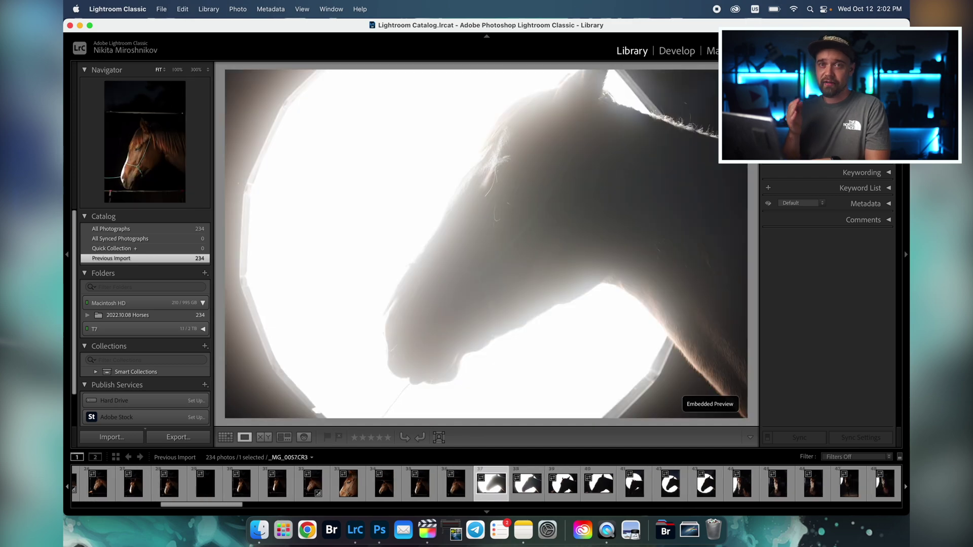
pyautogui.press('Left')
pyautogui.press('1')
# Step: Keep browsing and rate two more keepers, including _MG_0104, one star
pyautogui.press('Right')
pyautogui.press('Right')
pyautogui.press('Right')
pyautogui.press('Right')
pyautogui.press('Right')
pyautogui.press('Right')
pyautogui.press('Right')
pyautogui.press('Right')
pyautogui.press('Right')
pyautogui.press('Right')
pyautogui.press('Right')
pyautogui.press('Right')
pyautogui.press('Right')
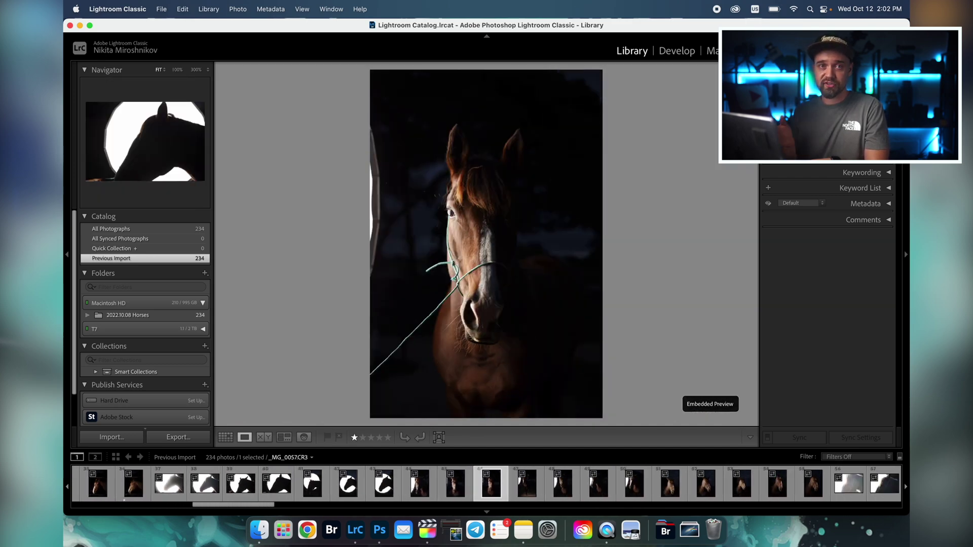
pyautogui.press('Right')
pyautogui.press('Right')
pyautogui.press('Right')
pyautogui.press('Right')
pyautogui.press('Right')
pyautogui.press('Right')
pyautogui.press('Right')
pyautogui.press('Right')
pyautogui.press('Right')
pyautogui.press('Right')
pyautogui.press('Right')
pyautogui.press('Right')
pyautogui.press('Right')
pyautogui.press('Right')
pyautogui.press('Right')
pyautogui.press('Right')
pyautogui.press('Right')
pyautogui.press('Right')
pyautogui.press('Right')
pyautogui.press('Right')
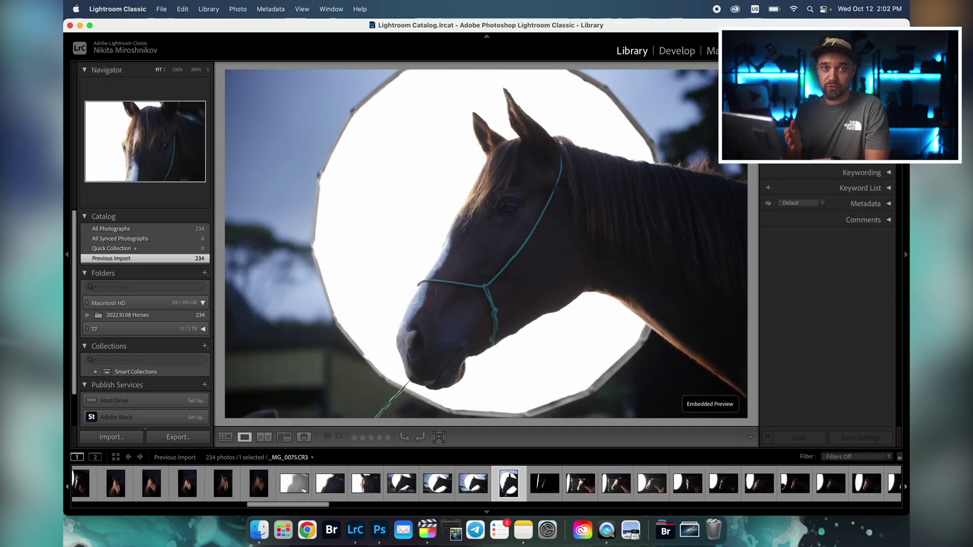
pyautogui.press('Right')
pyautogui.press('Right')
pyautogui.press('Right')
pyautogui.press('Right')
pyautogui.press('Right')
pyautogui.press('Right')
pyautogui.press('Right')
pyautogui.press('Right')
pyautogui.press('Right')
pyautogui.press('Right')
pyautogui.press('Right')
pyautogui.press('Right')
pyautogui.press('Right')
pyautogui.press('Right')
pyautogui.press('Right')
pyautogui.press('Right')
pyautogui.press('Right')
pyautogui.press('Right')
pyautogui.press('Right')
pyautogui.press('Right')
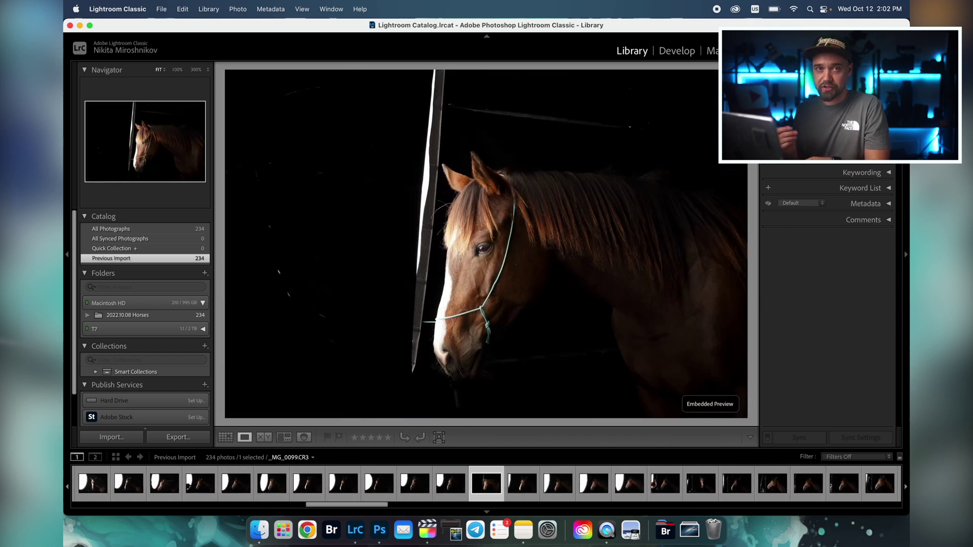
pyautogui.press('1')
pyautogui.press('Right')
pyautogui.press('Right')
pyautogui.press('Right')
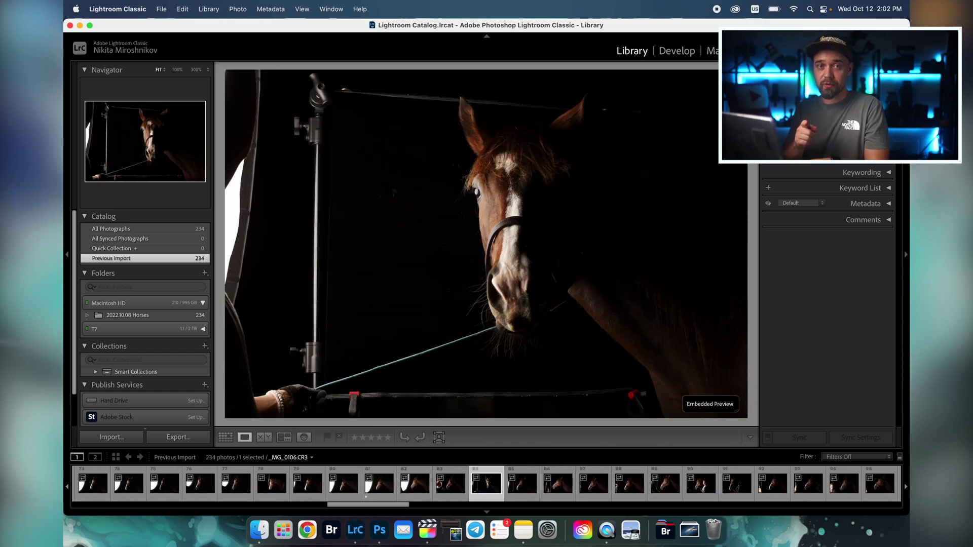
pyautogui.press('1')
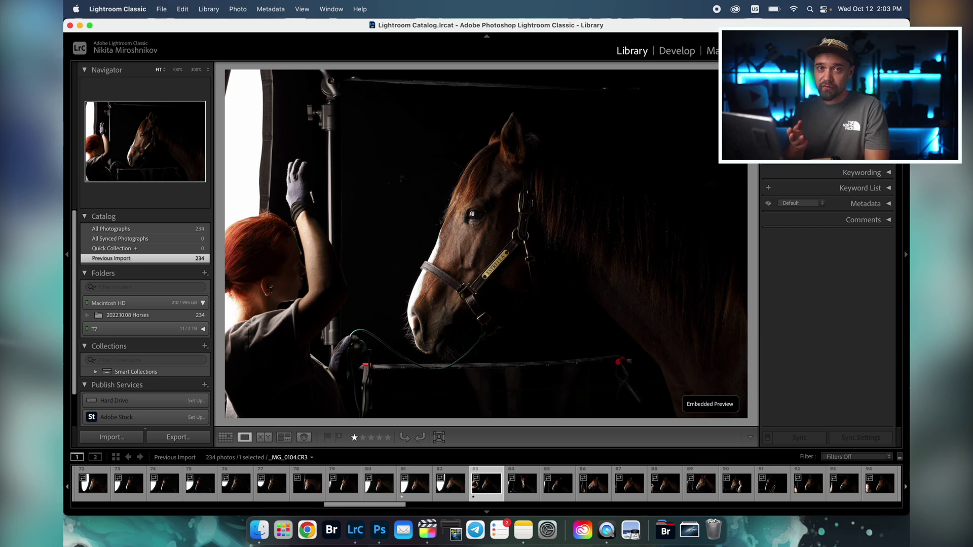
# Step: In Grid view, filter to photos rated one star or higher and open the first in Develop
pyautogui.press('g')
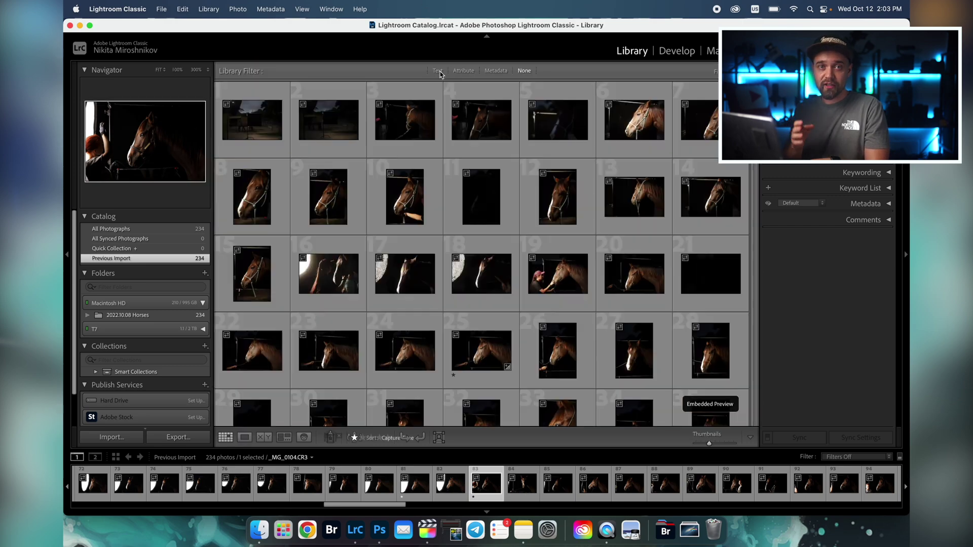
pyautogui.click(463, 71)
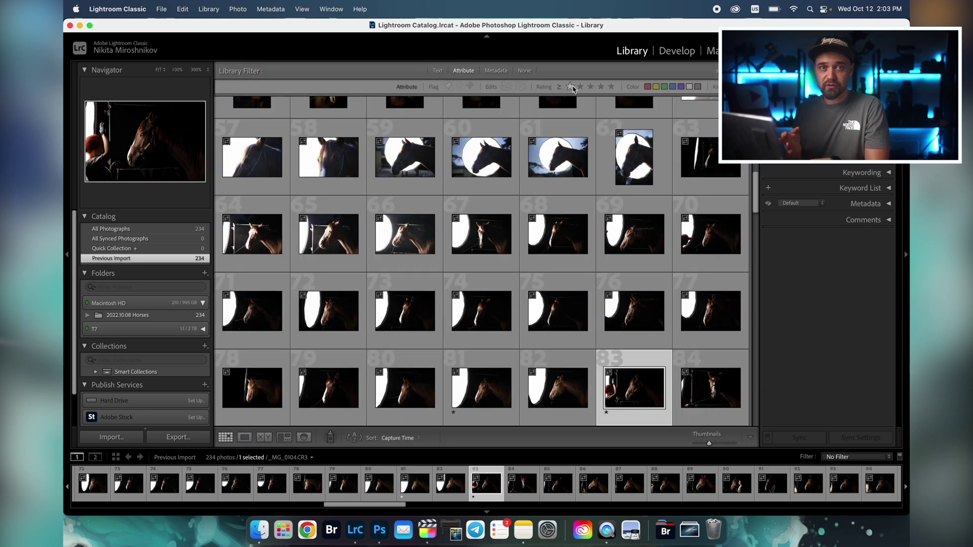
pyautogui.click(570, 86)
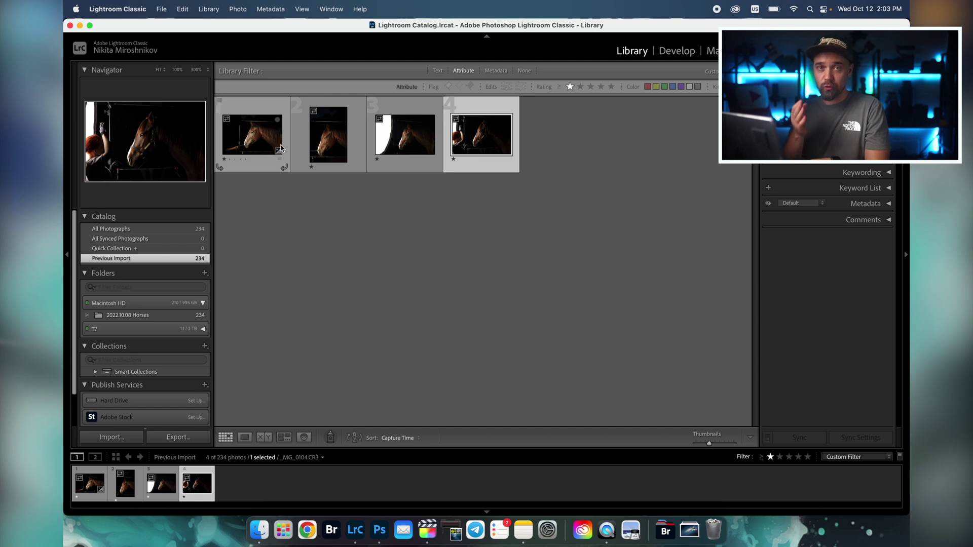
pyautogui.press('Home')
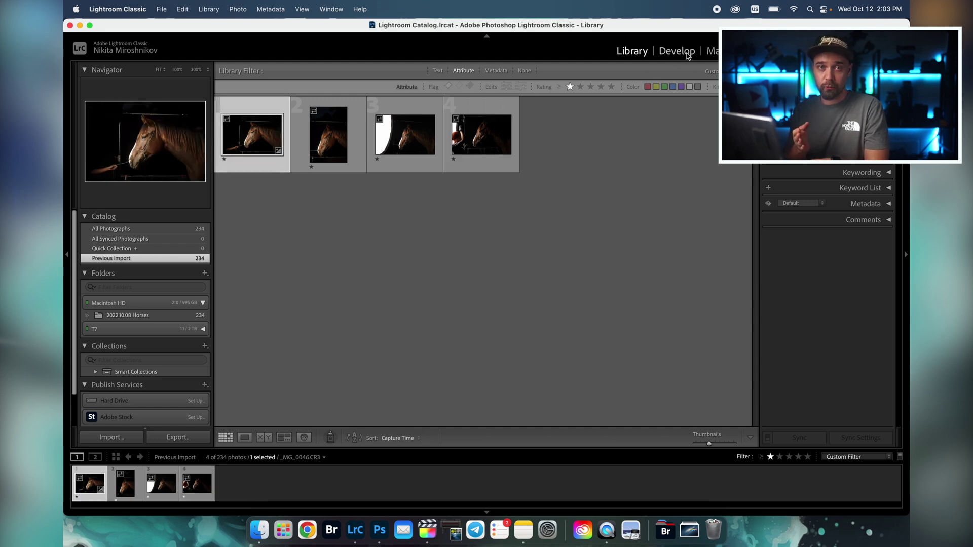
pyautogui.click(679, 52)
# Step: Crop _MG_0102 tighter and set Exposure +1.05, Contrast +12, Highlights −45
pyautogui.press('Right')
pyautogui.press('Right')
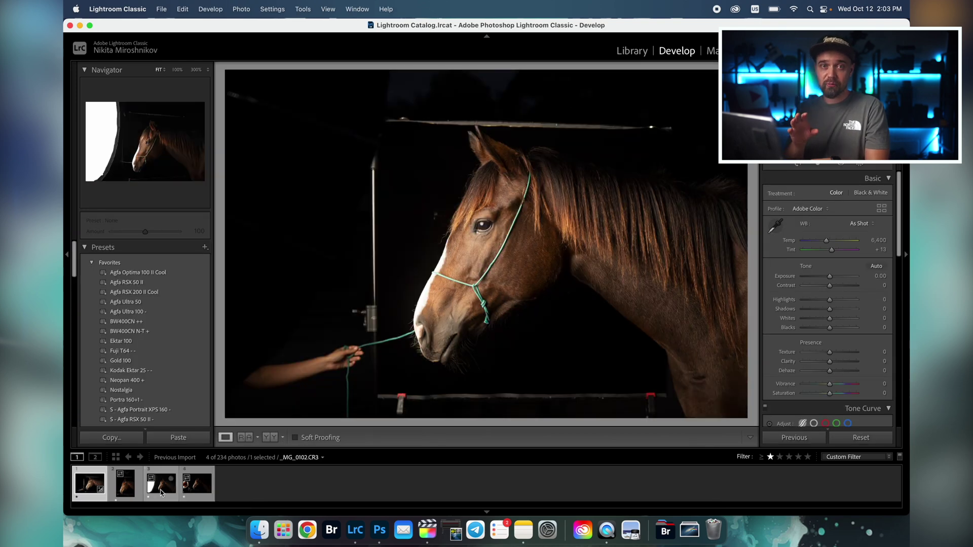
pyautogui.press('r')
pyautogui.press('r')
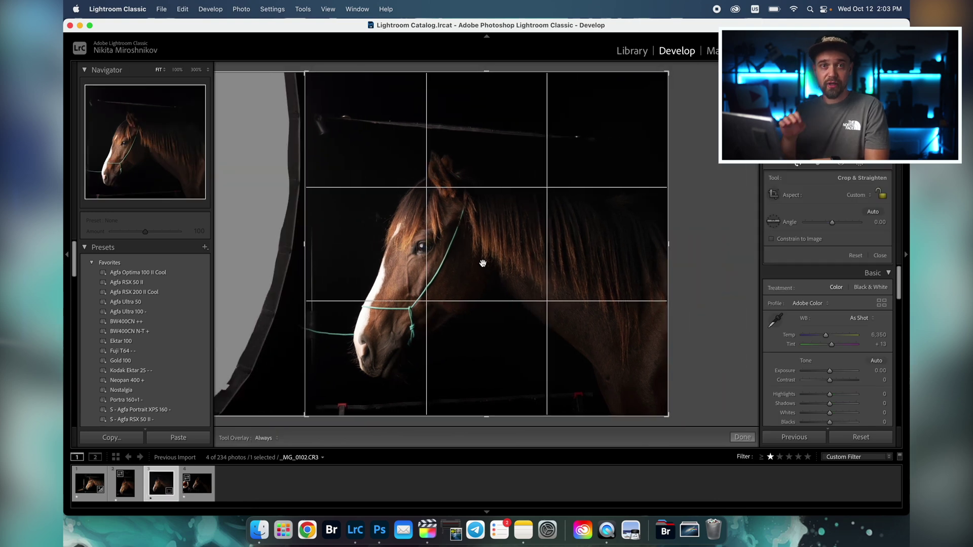
pyautogui.moveTo(835, 275); pyautogui.dragTo(830, 277)
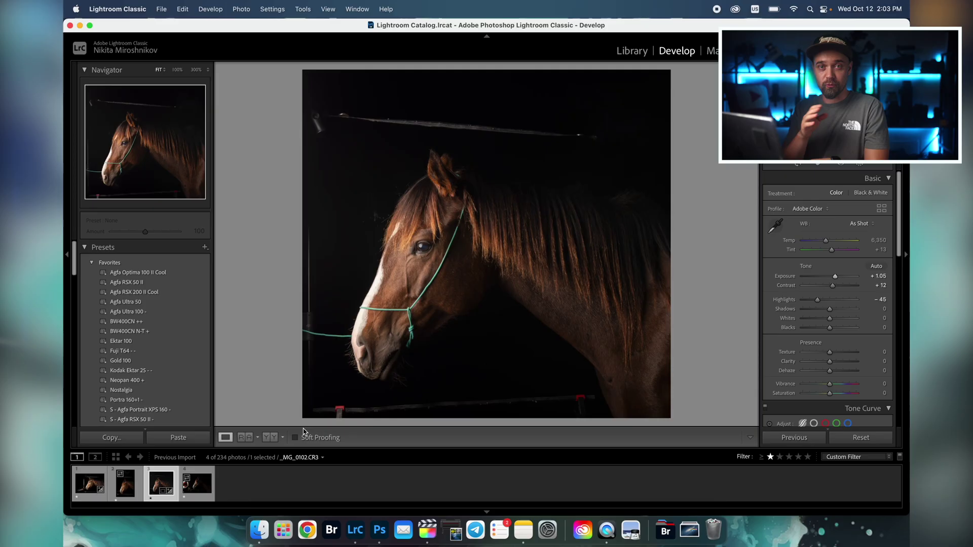
pyautogui.keyDown('super'); pyautogui.click(198, 494); pyautogui.keyUp('super')
# Step: Sync the edited portrait's crop and Basic settings to the other selected photo
pyautogui.click(156, 488)
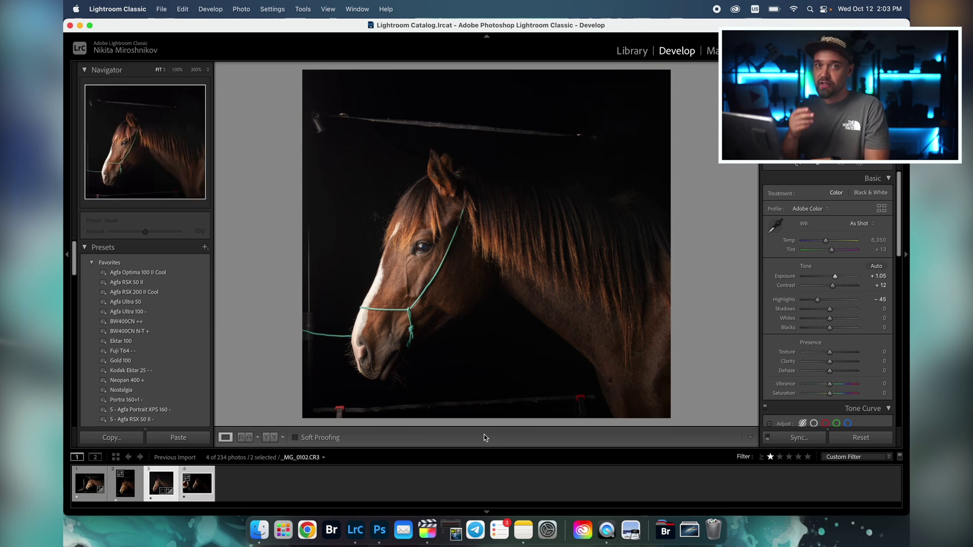
pyautogui.click(799, 438)
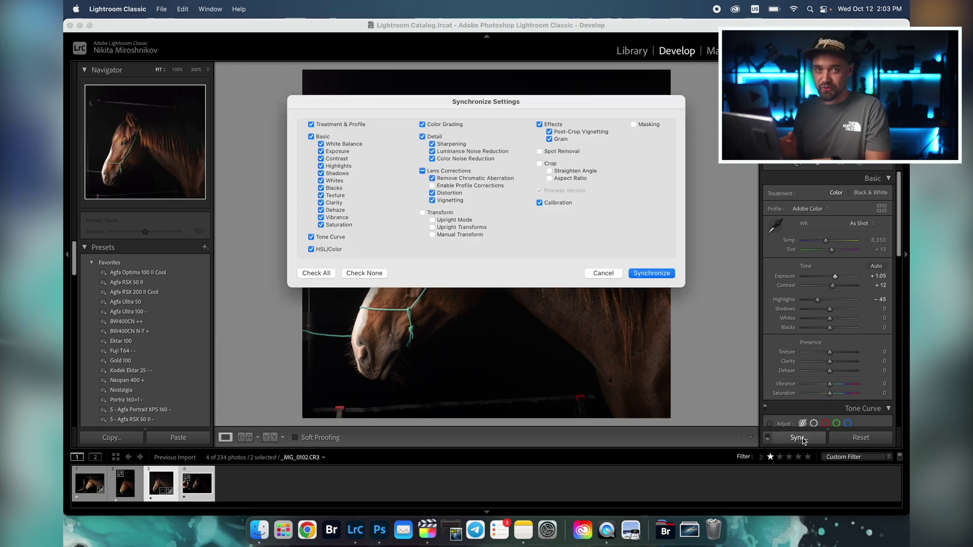
pyautogui.press('Return')
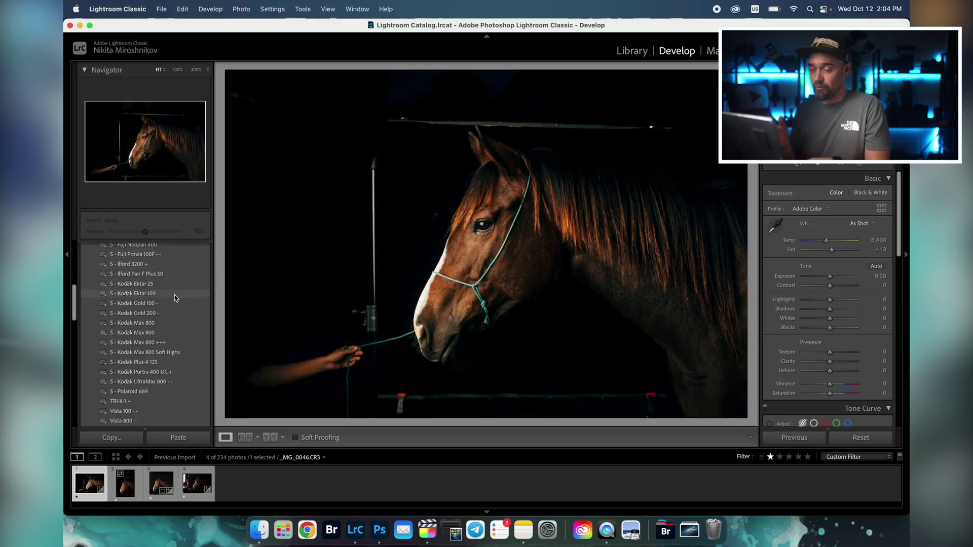
# Step: Apply the S - Ilford Pan F Plus 50 preset and synchronize it across all four photos
pyautogui.click(178, 276)
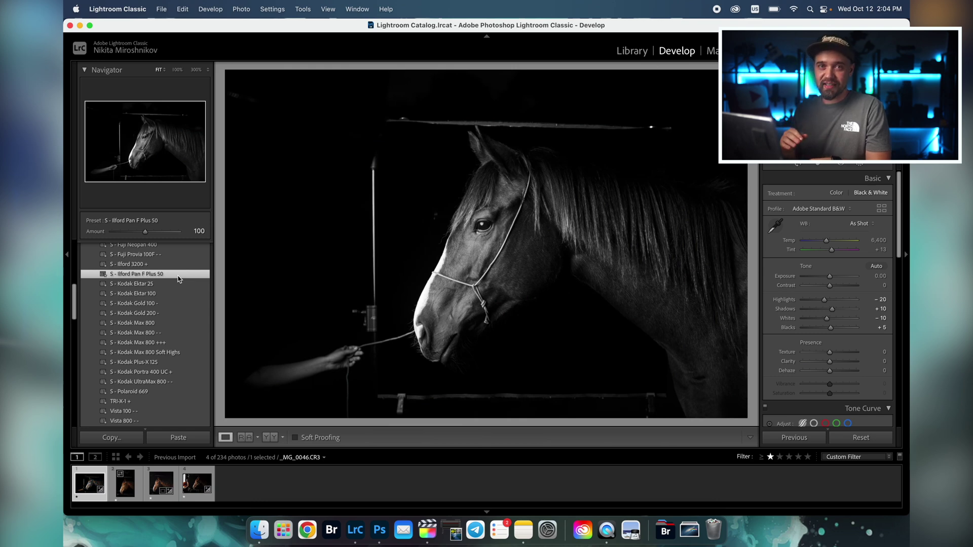
pyautogui.keyDown('shift'); pyautogui.click(196, 484); pyautogui.keyUp('shift')
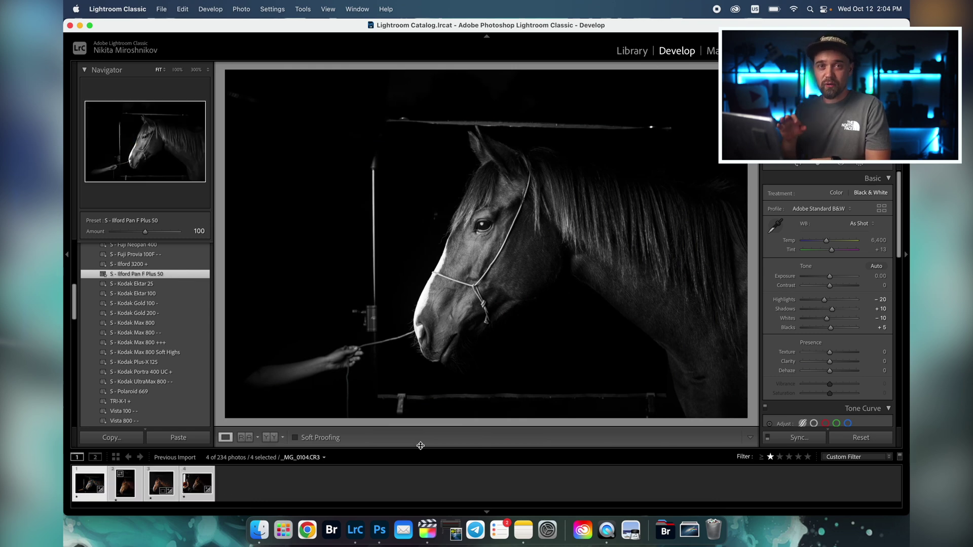
pyautogui.click(796, 438)
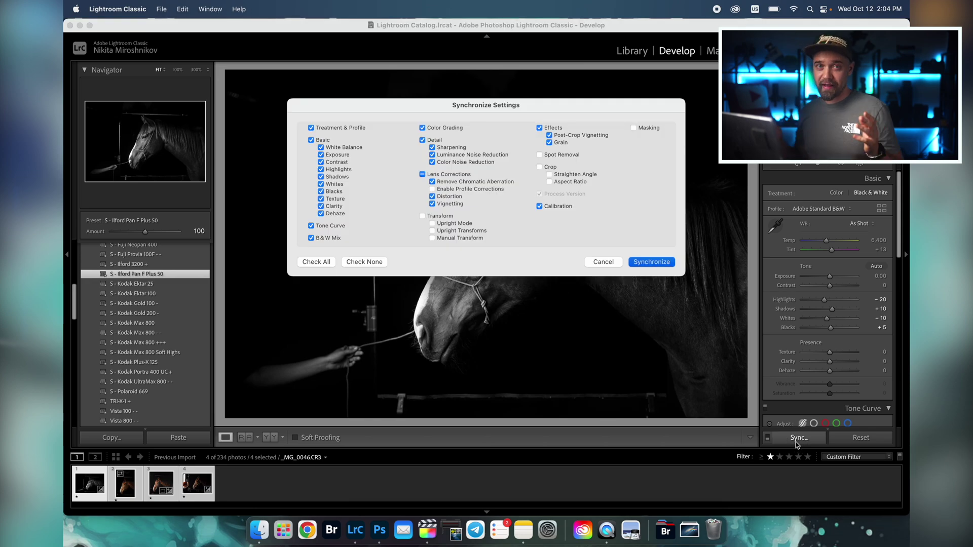
pyautogui.click(651, 262)
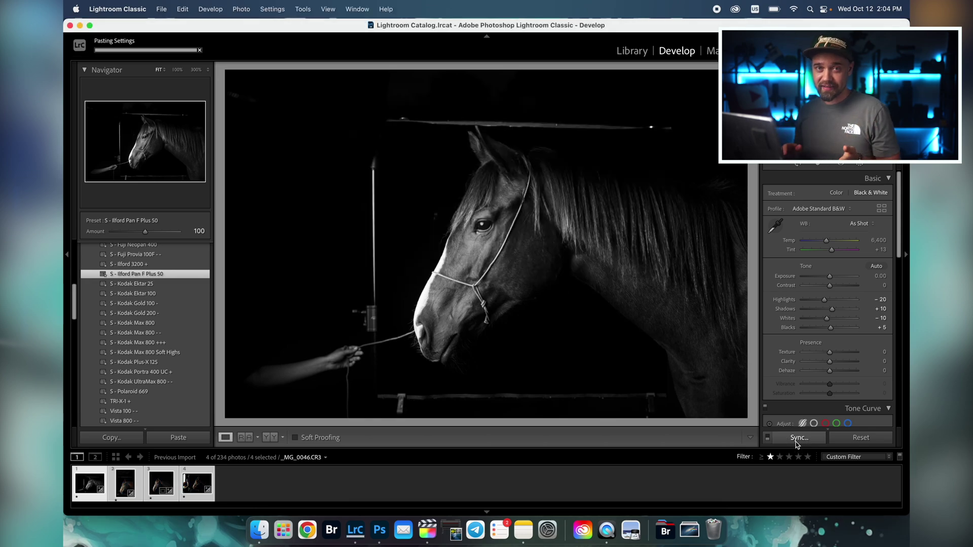
# Step: Check the fourth photo alone, then reselect all four and bring up the Export dialog
pyautogui.click(231, 495)
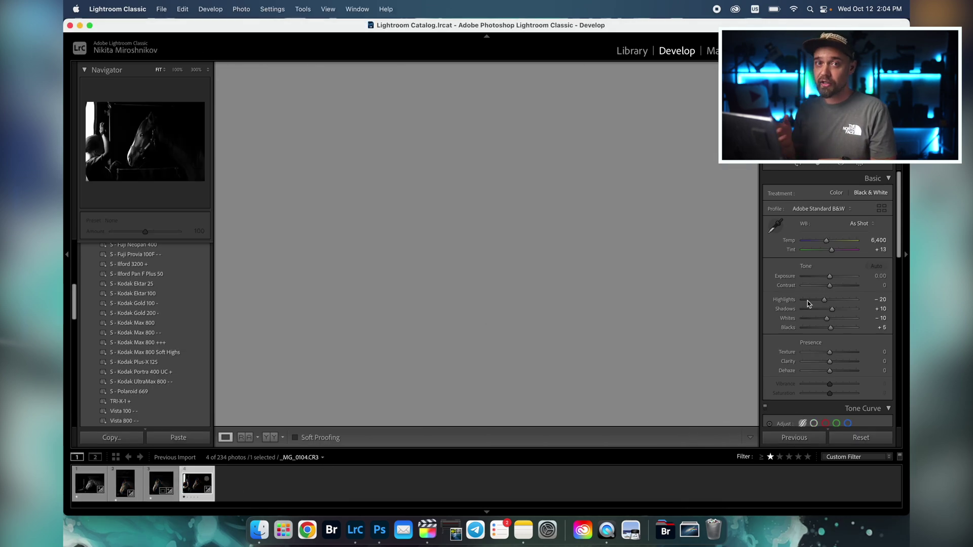
pyautogui.press('super+a')
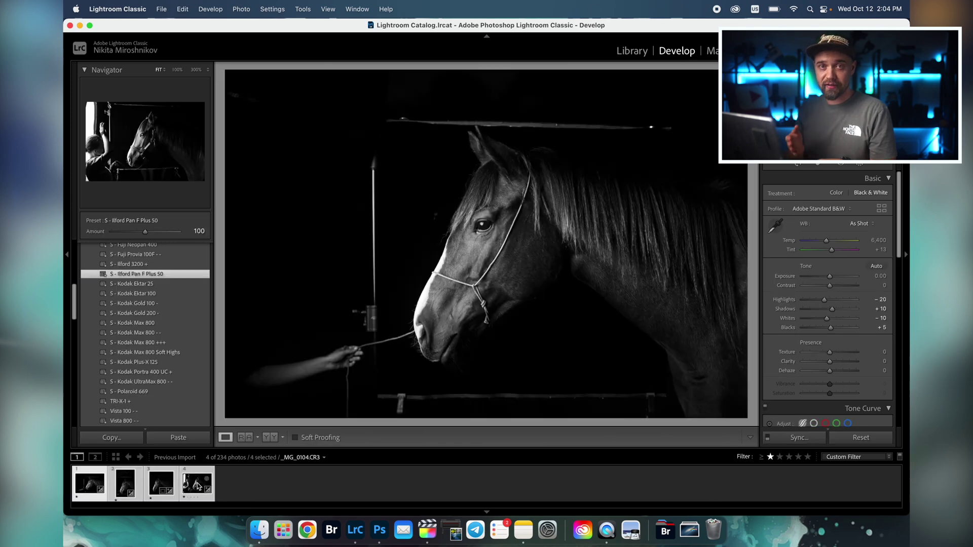
pyautogui.press('super+shift+e')
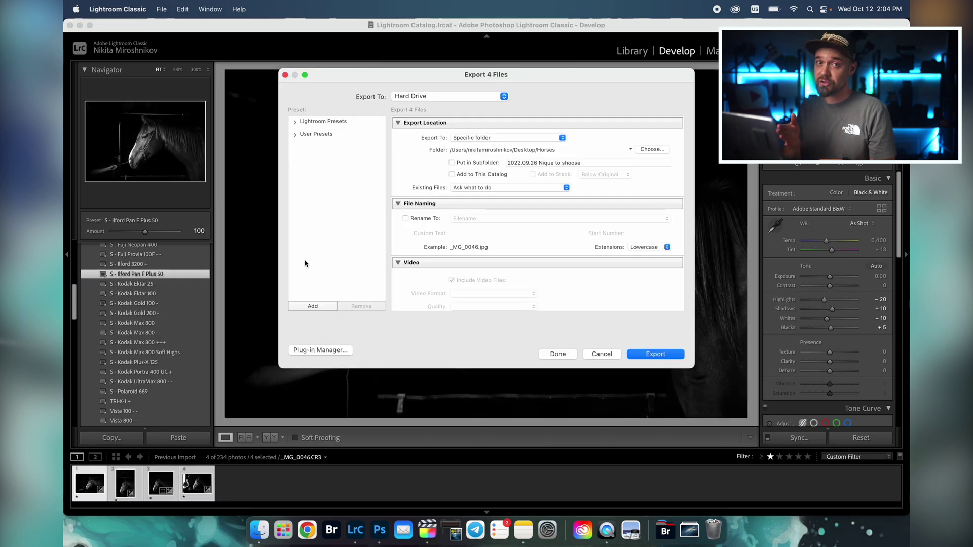
# Step: Keep the Specific folder destination, set JPEG quality to 81, and export the four photos
pyautogui.click(497, 138)
pyautogui.click(498, 138)
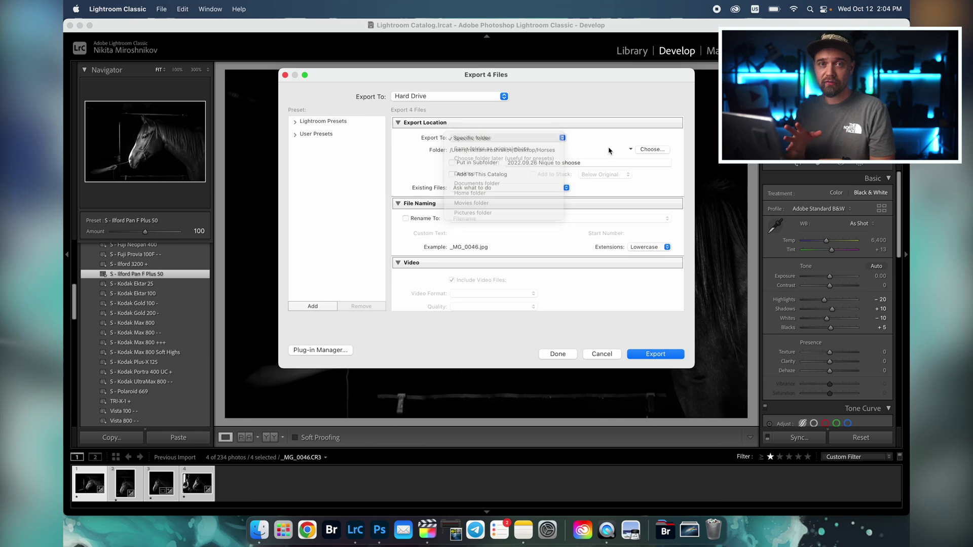
pyautogui.scroll(-5, 526, 157)
pyautogui.scroll(-4, 526, 157)
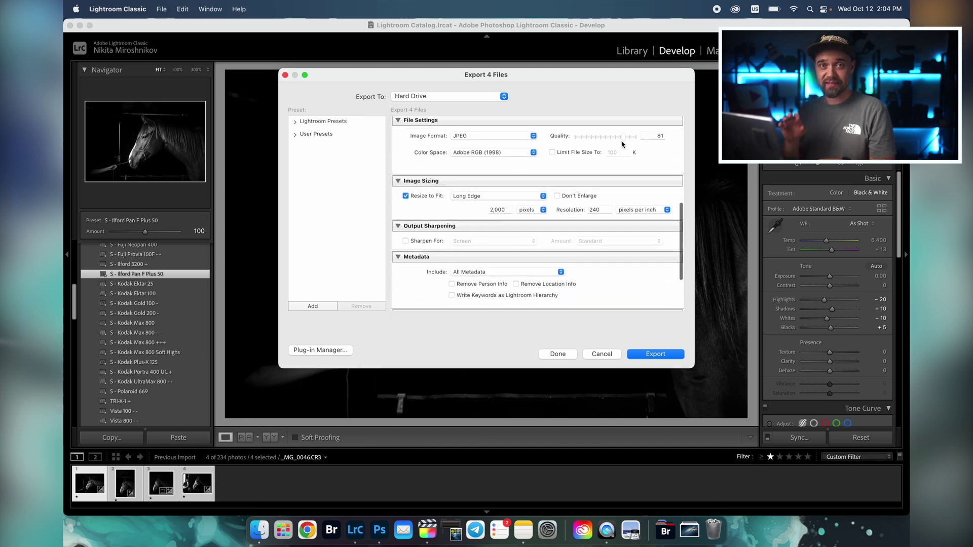
pyautogui.moveTo(628, 138); pyautogui.dragTo(625, 138)
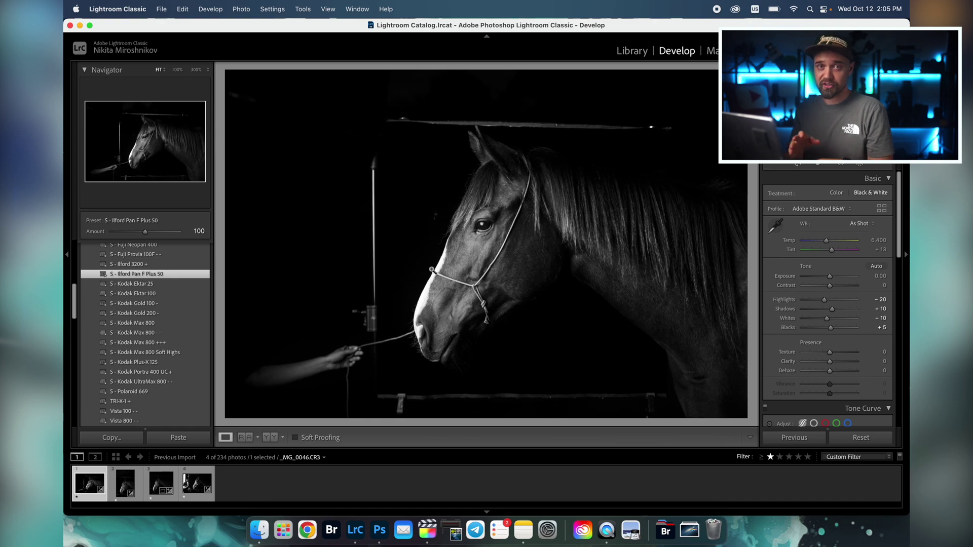
pyautogui.click(457, 276)
# Step: Send _MG_0046.CR3 to Photoshop 2022 via Edit In > Edit in Adobe Photoshop 2022
pyautogui.rightClick(456, 275)
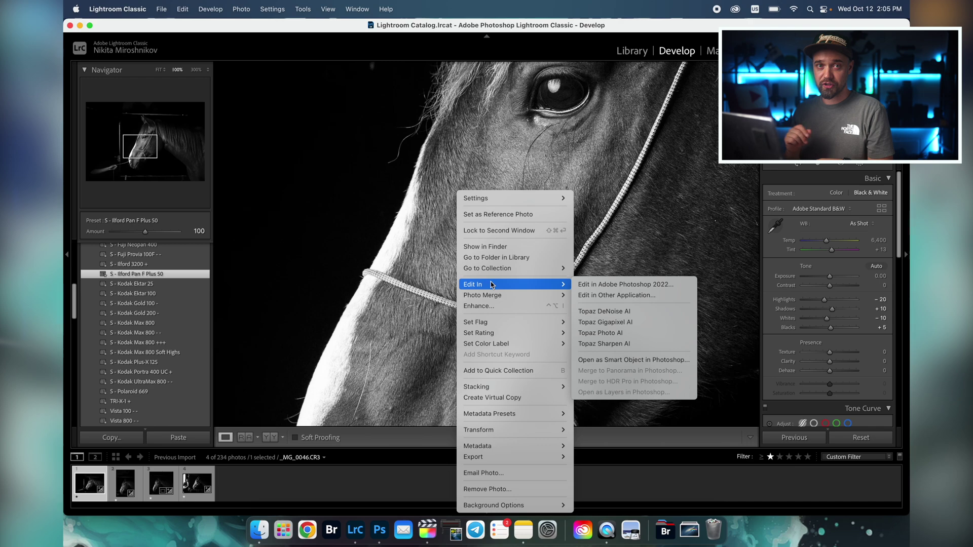
pyautogui.moveTo(565, 284)
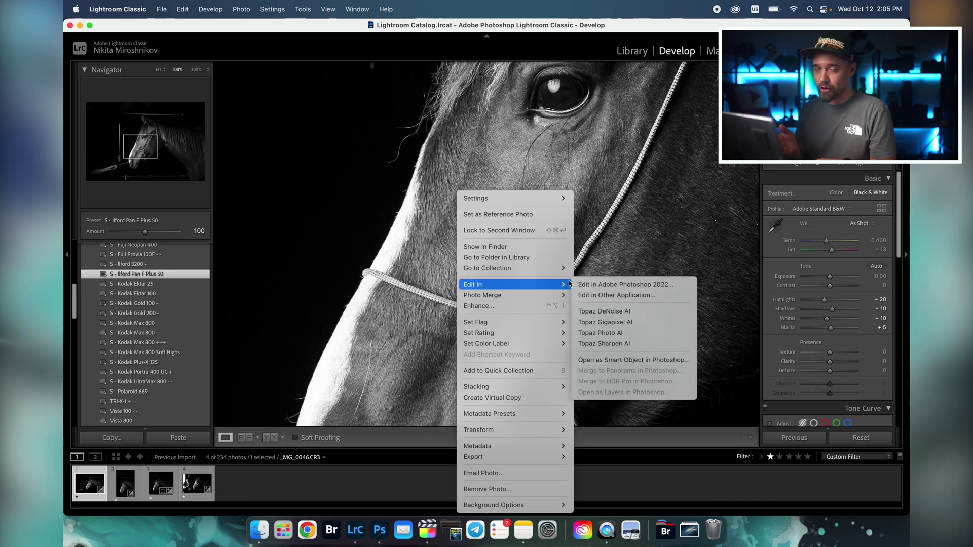
pyautogui.click(603, 285)
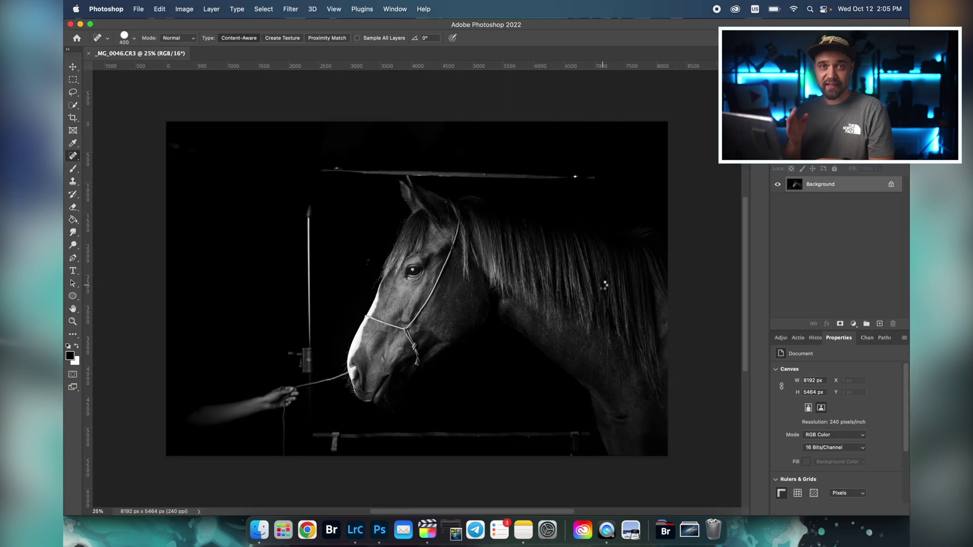
# Step: Retouch away the halter and rope with a size-90 brush and crop to landscape 3:2
pyautogui.press('[')
pyautogui.press('[')
pyautogui.press('[')
pyautogui.press('[')
pyautogui.press('[')
pyautogui.press('[')
pyautogui.press('[')
pyautogui.press('[')
pyautogui.press('super+1')
pyautogui.press('super+minus')
pyautogui.moveTo(446, 162); pyautogui.dragTo(403, 363)
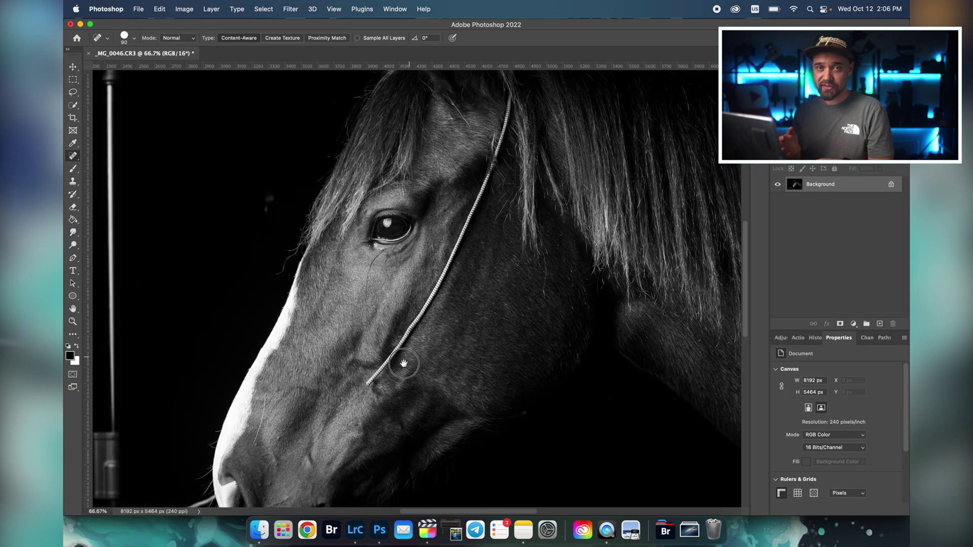
pyautogui.press('super+minus')
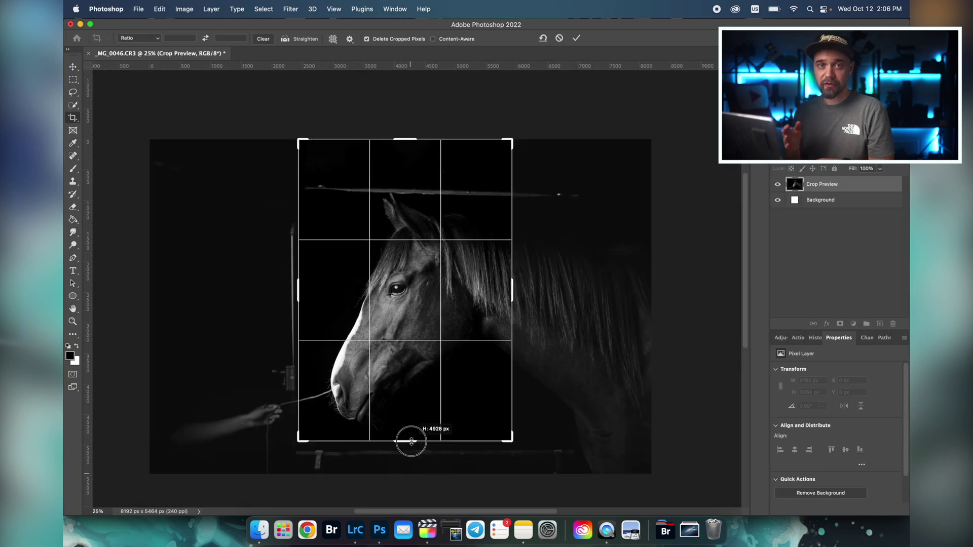
pyautogui.press('x')
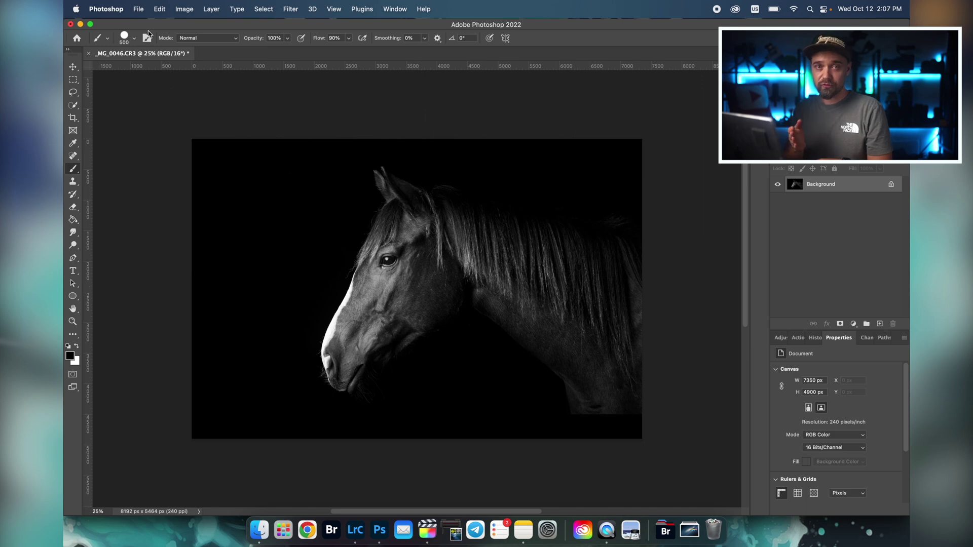
# Step: Save the retouched horse photo and return to Lightroom Classic
pyautogui.click(138, 10)
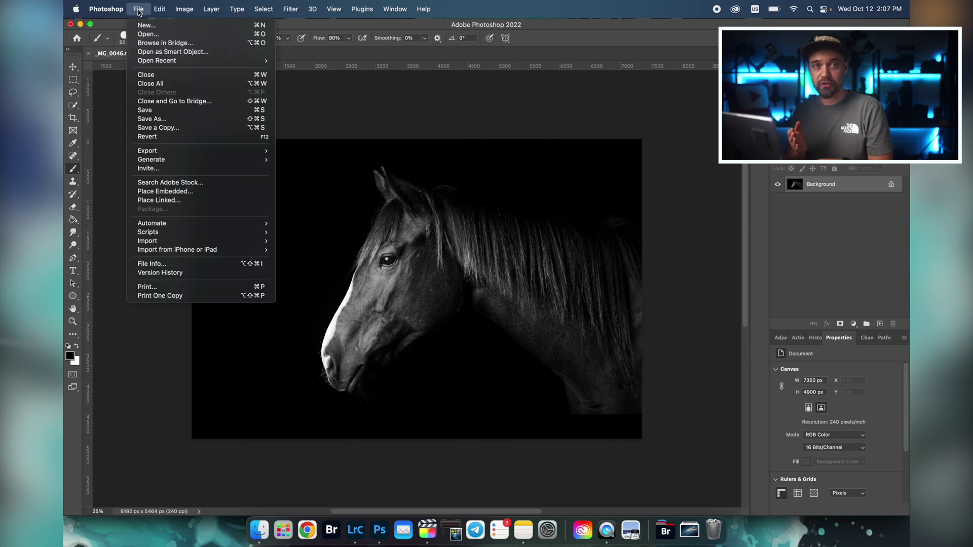
pyautogui.click(179, 111)
pyautogui.click(356, 529)
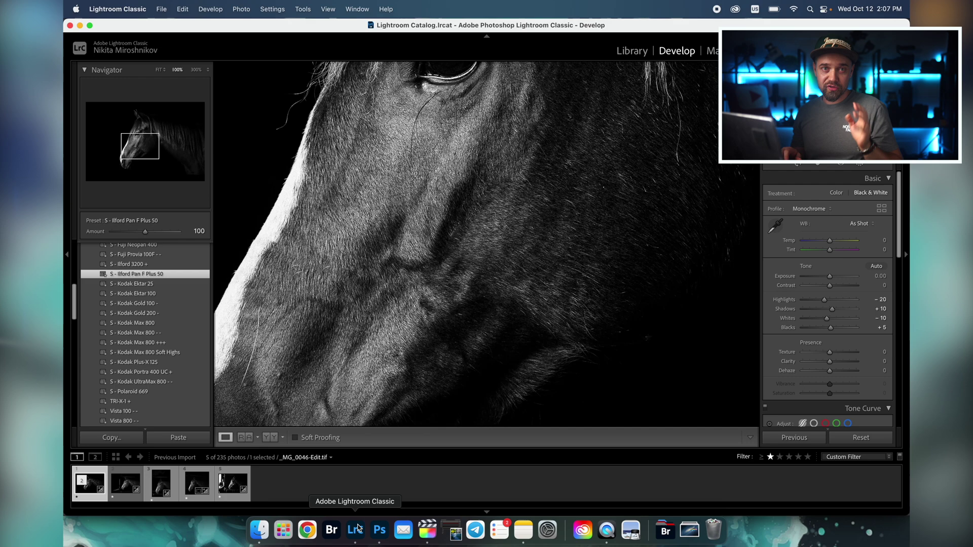
# Step: Compare the retouched _MG_0046-Edit.tif with the original _MG_0046, then show the TIFF in Finder
pyautogui.press('super+minus')
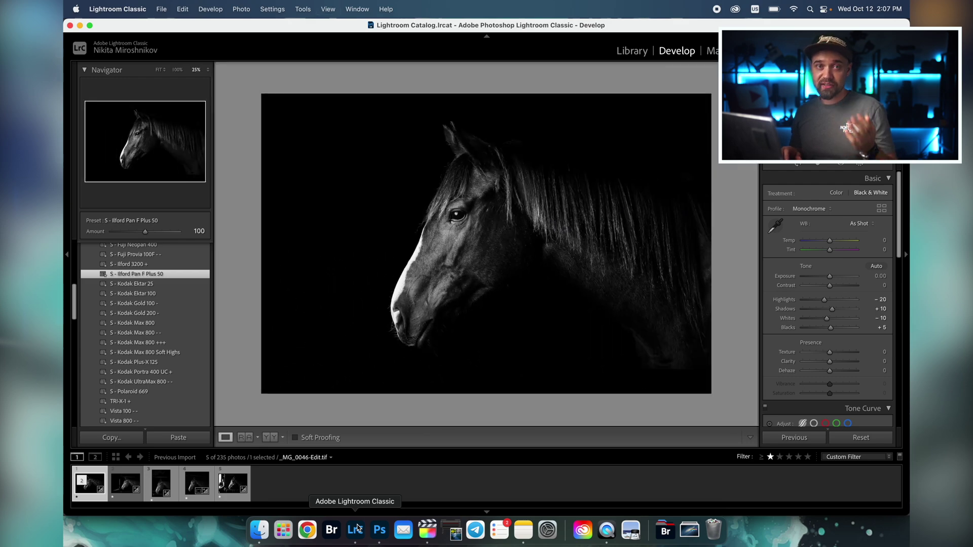
pyautogui.click(116, 494)
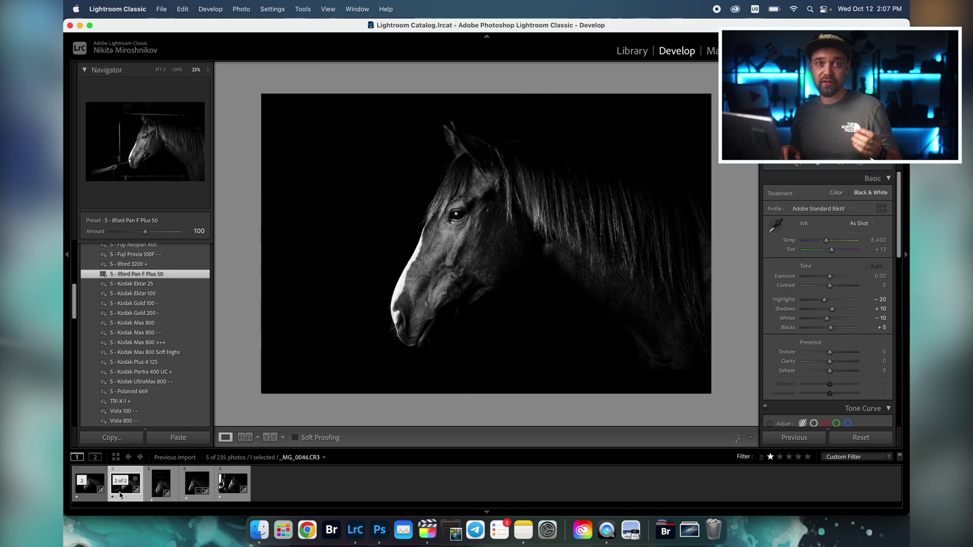
pyautogui.click(95, 489)
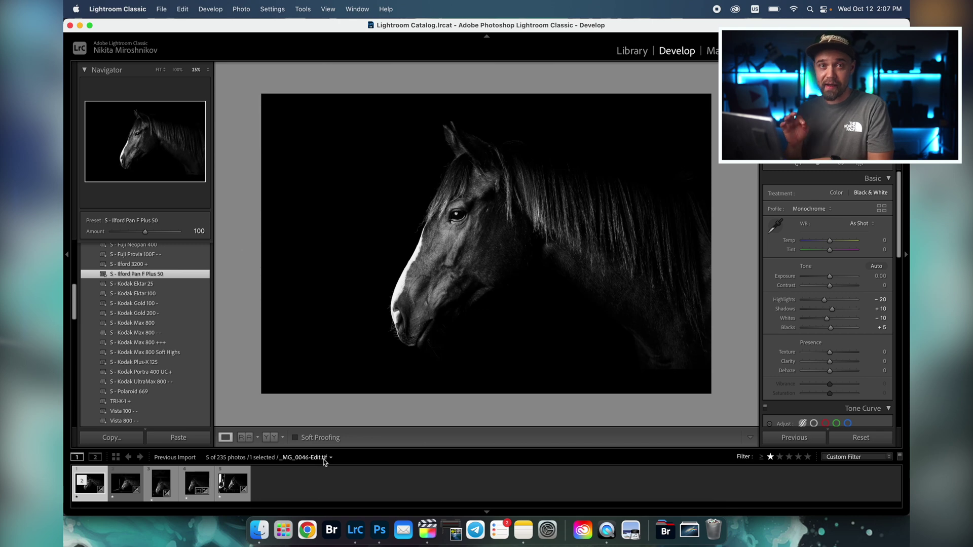
pyautogui.rightClick(416, 235)
pyautogui.click(446, 245)
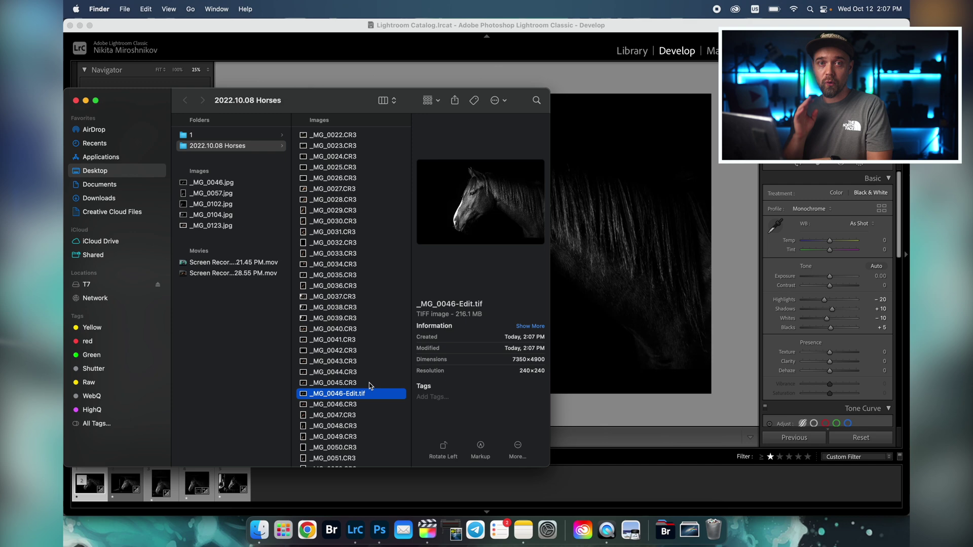
# Step: Compare _MG_0046.CR3 with _MG_0046-Edit.tif in Finder, then close it and step to the colour original
pyautogui.click(358, 386)
pyautogui.click(360, 404)
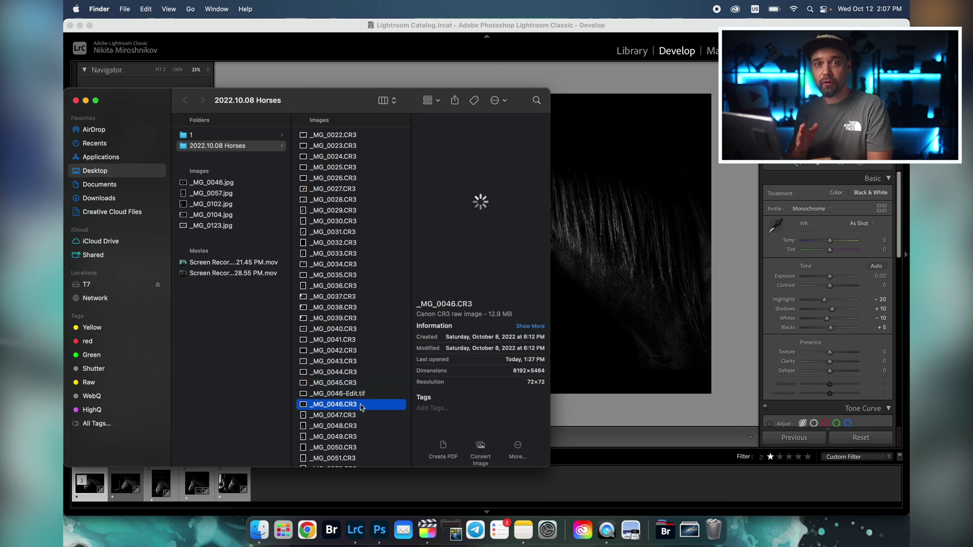
pyautogui.click(374, 395)
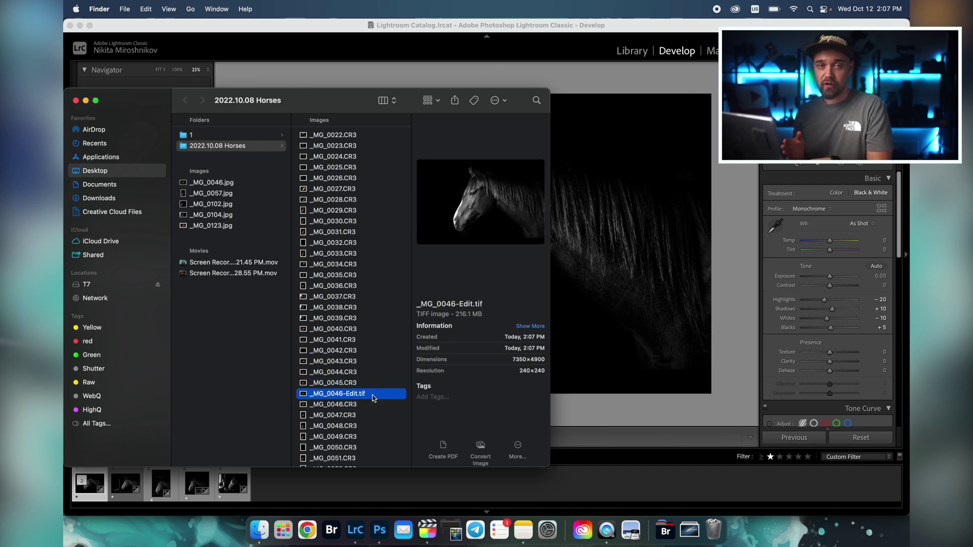
pyautogui.click(569, 421)
pyautogui.press('Right')
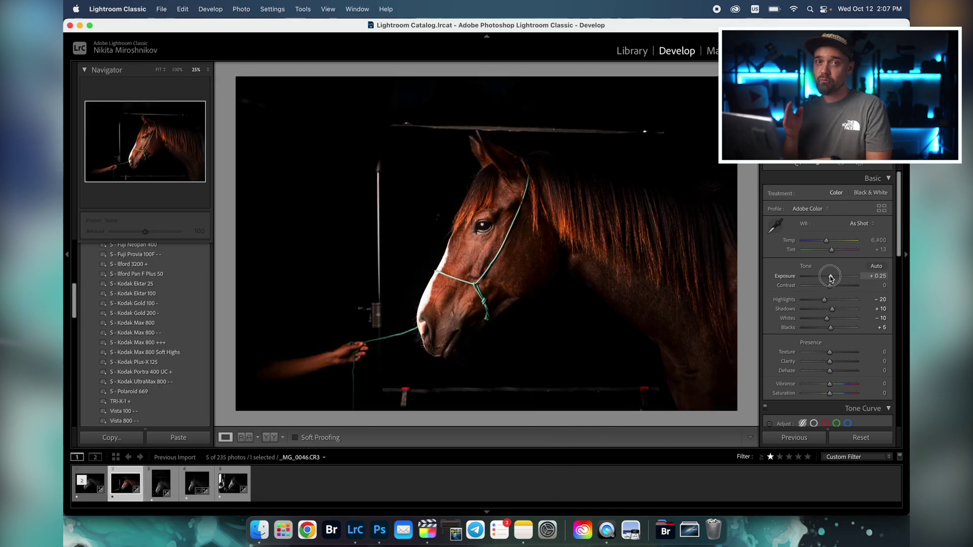
# Step: Reselect the black-and-white _MG_0046-Edit.tif in the filmstrip
pyautogui.press('Left')
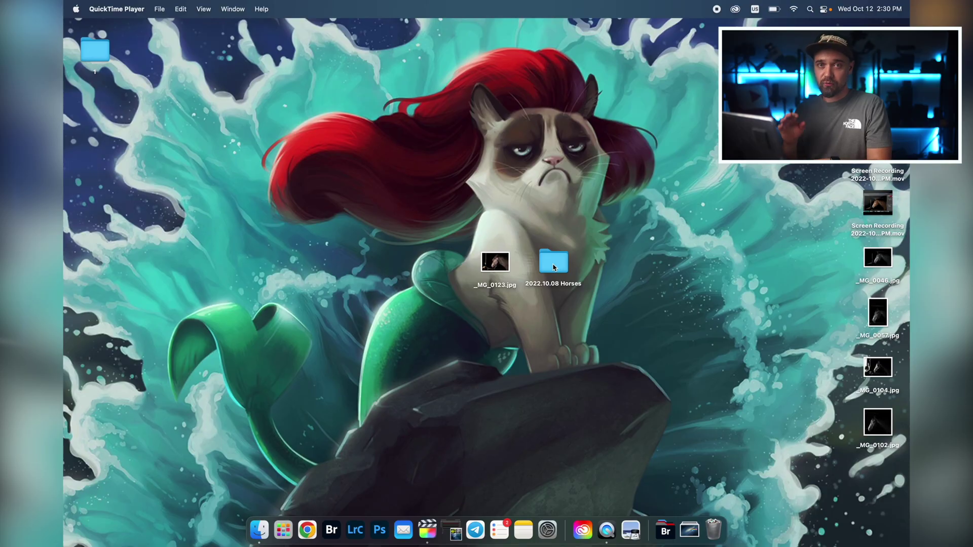
# Step: Open the 2022.10.08 Horses folder in Bridge, filter to the rated shots, and open _MG_0104.CR3 in Camera Raw
pyautogui.moveTo(556, 263); pyautogui.dragTo(332, 528)
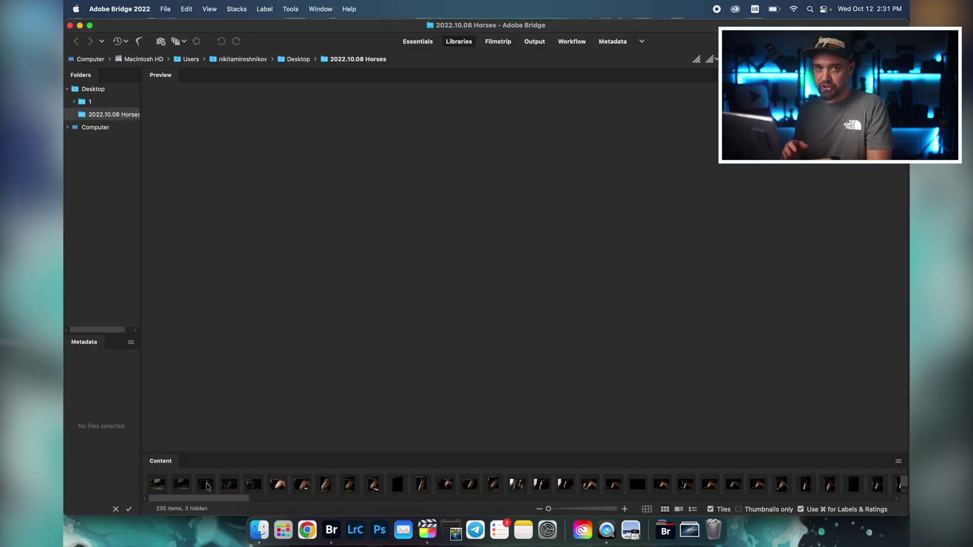
pyautogui.press('Right')
pyautogui.press('Right')
pyautogui.press('Right')
pyautogui.press('Right')
pyautogui.press('Right')
pyautogui.press('Right')
pyautogui.press('Right')
pyautogui.press('Right')
pyautogui.press('Right')
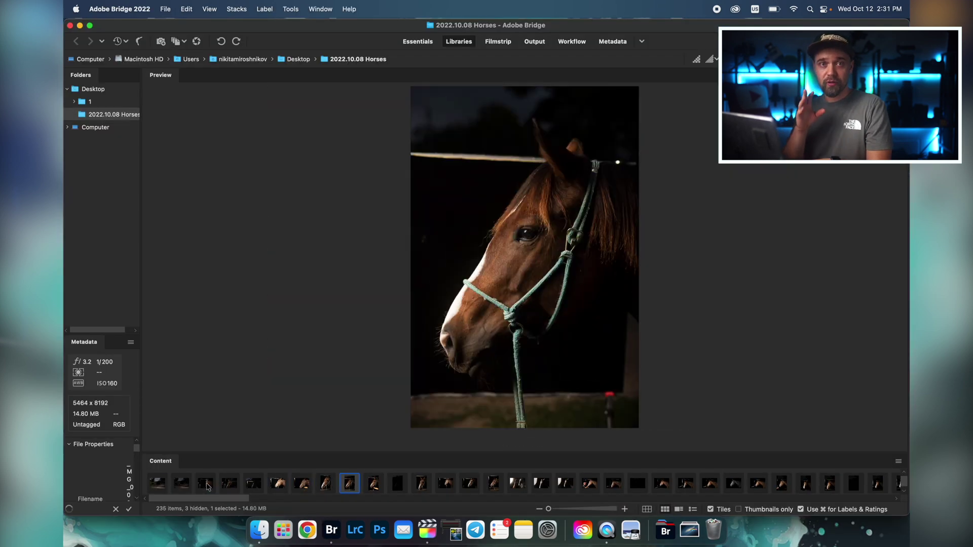
pyautogui.press('Right')
pyautogui.press('Right')
pyautogui.press('Right')
pyautogui.press('Right')
pyautogui.press('Right')
pyautogui.press('Right')
pyautogui.press('Right')
pyautogui.press('Right')
pyautogui.press('Right')
pyautogui.press('Right')
pyautogui.press('Right')
pyautogui.press('Right')
pyautogui.press('Right')
pyautogui.press('Right')
pyautogui.press('Right')
pyautogui.press('Right')
pyautogui.press('Right')
pyautogui.press('Right')
pyautogui.press('Right')
pyautogui.press('Right')
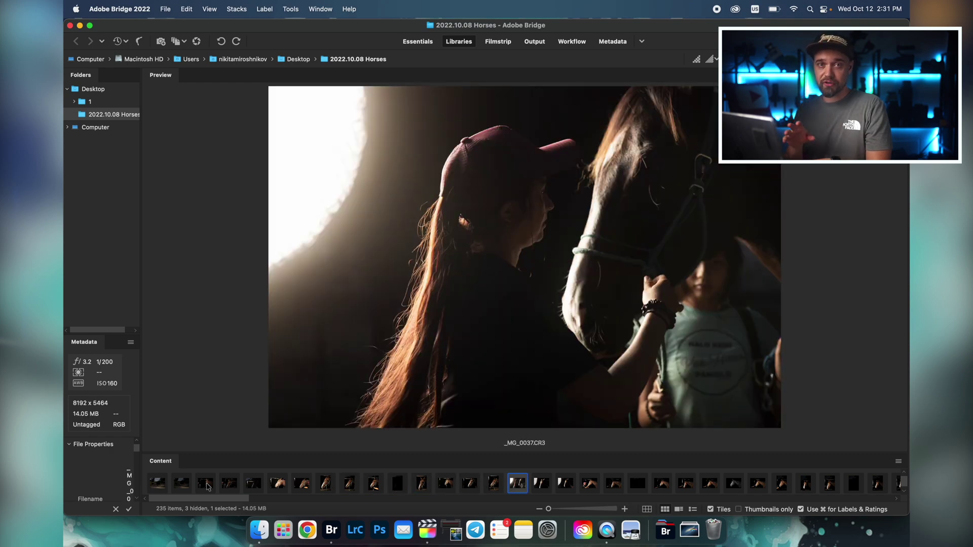
pyautogui.press('Right')
pyautogui.press('Right')
pyautogui.press('Right')
pyautogui.press('Right')
pyautogui.press('Right')
pyautogui.press('Right')
pyautogui.press('Right')
pyautogui.press('Right')
pyautogui.press('Right')
pyautogui.press('Right')
pyautogui.press('Right')
pyautogui.press('Right')
pyautogui.press('Right')
pyautogui.press('Right')
pyautogui.press('Right')
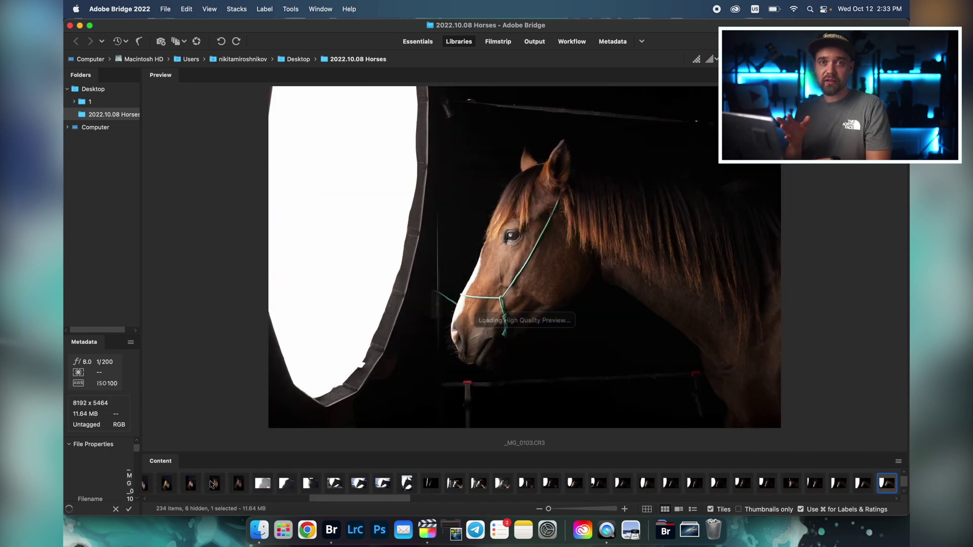
pyautogui.click(770, 154)
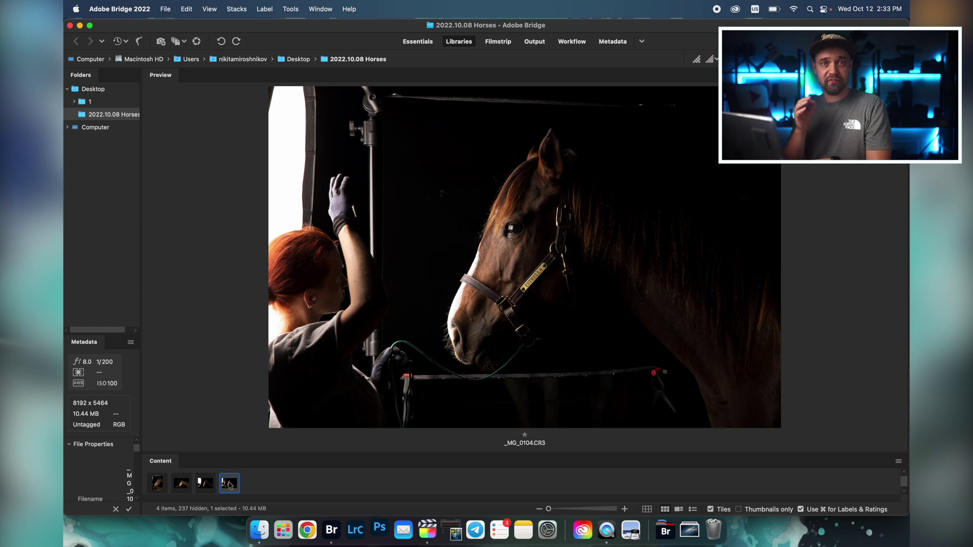
pyautogui.doubleClick(229, 484)
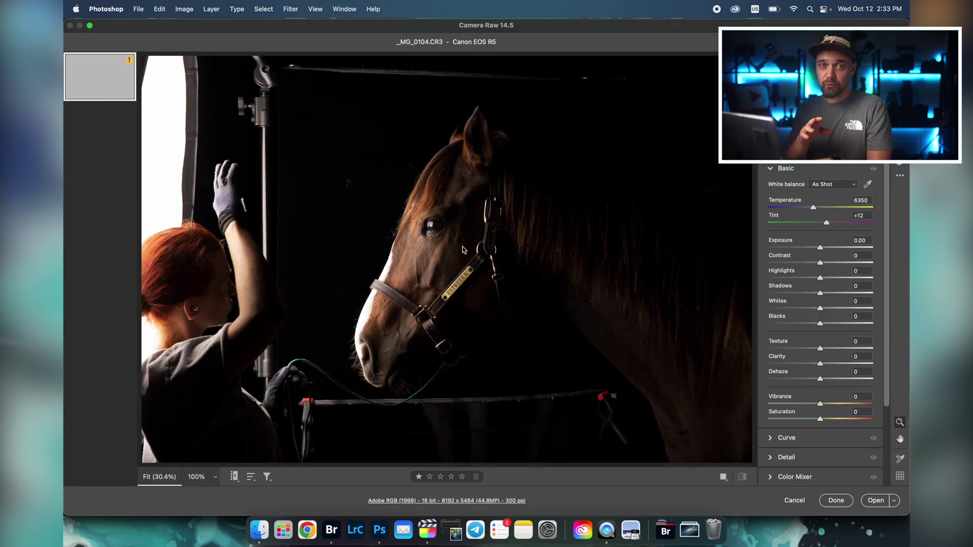
# Step: Raise the exposure of _MG_0104 to +0.65 in Camera Raw
pyautogui.moveTo(820, 249); pyautogui.dragTo(827, 248)
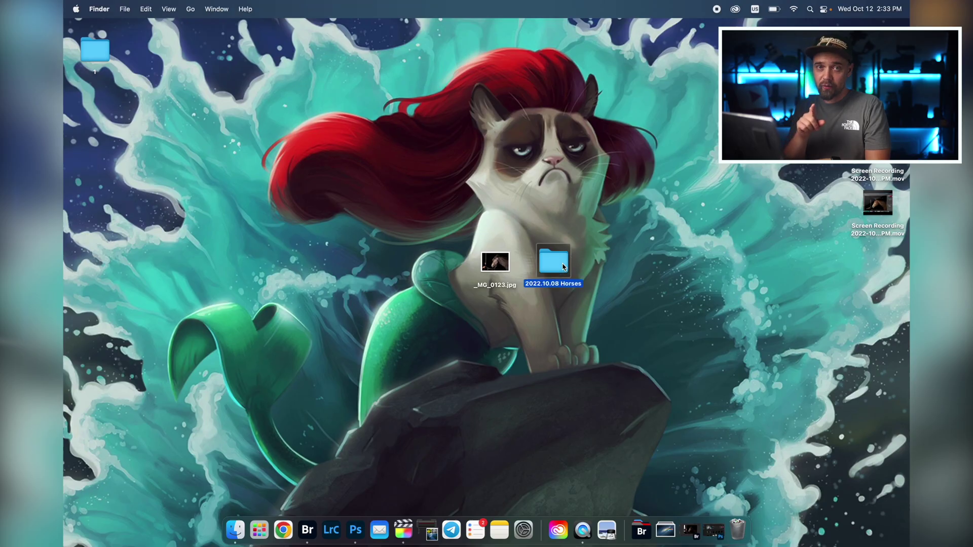
# Step: Open _MG_0038.CR3 from the 2022.10.08 Horses folder with Adobe Photoshop 2022
pyautogui.press('super+Down')
pyautogui.click(341, 310)
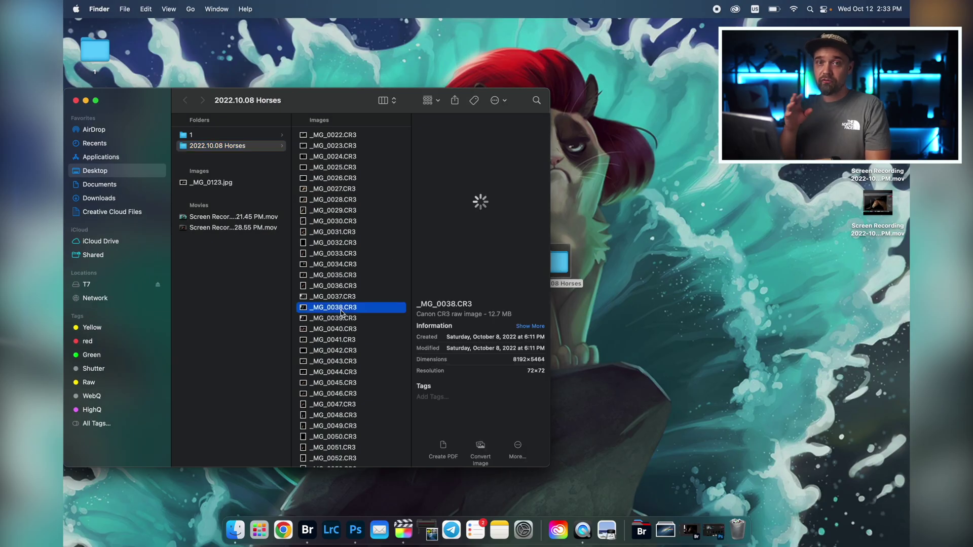
pyautogui.rightClick(341, 312)
pyautogui.moveTo(396, 314)
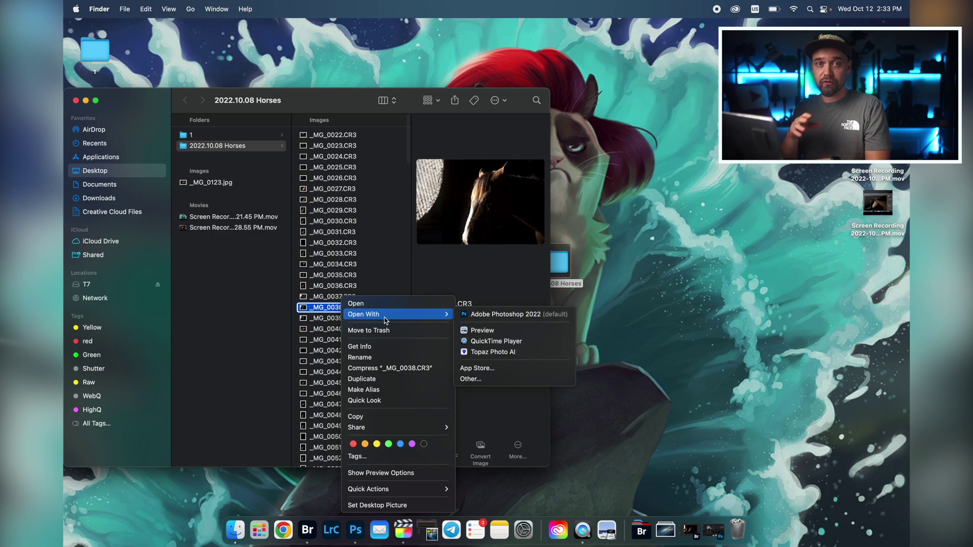
pyautogui.click(503, 315)
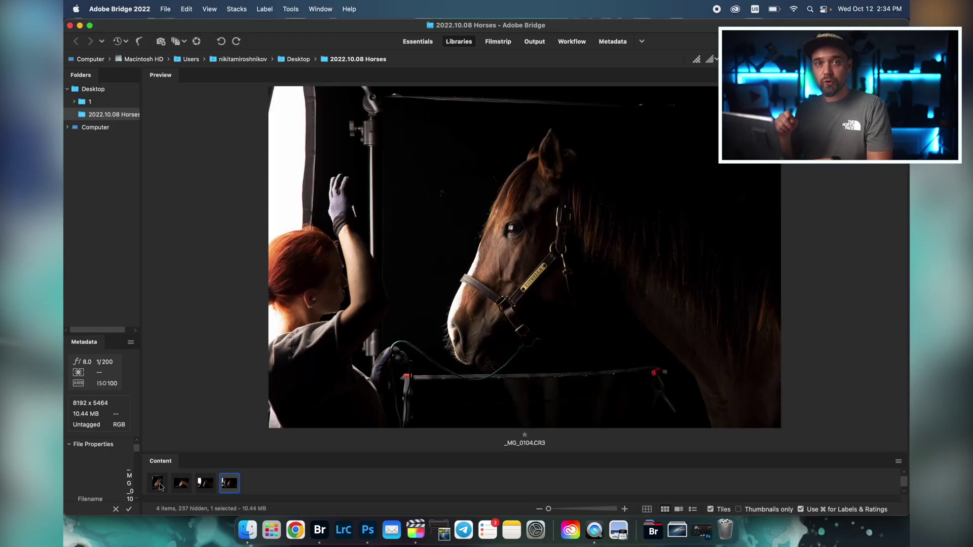
# Step: Select all four filtered horse photos in Bridge's Content panel and open them in Camera Raw
pyautogui.press('Left')
pyautogui.press('Left')
pyautogui.press('Left')
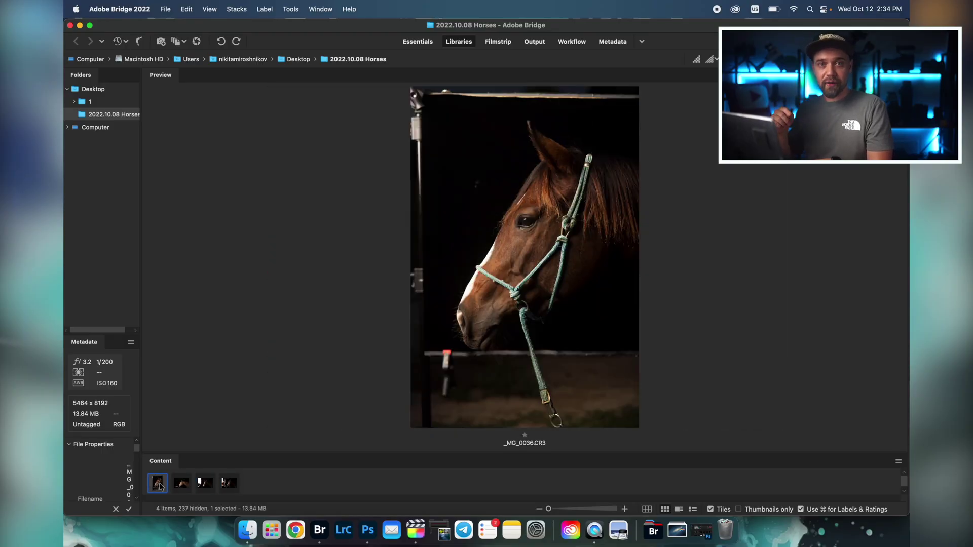
pyautogui.press('Right')
pyautogui.press('Right')
pyautogui.press('Right')
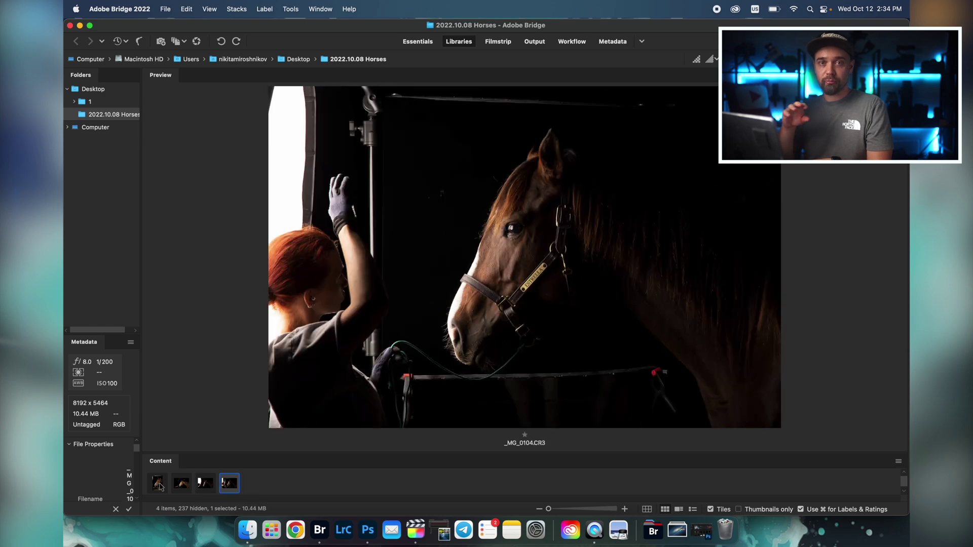
pyautogui.keyDown('shift'); pyautogui.click(158, 484); pyautogui.keyUp('shift')
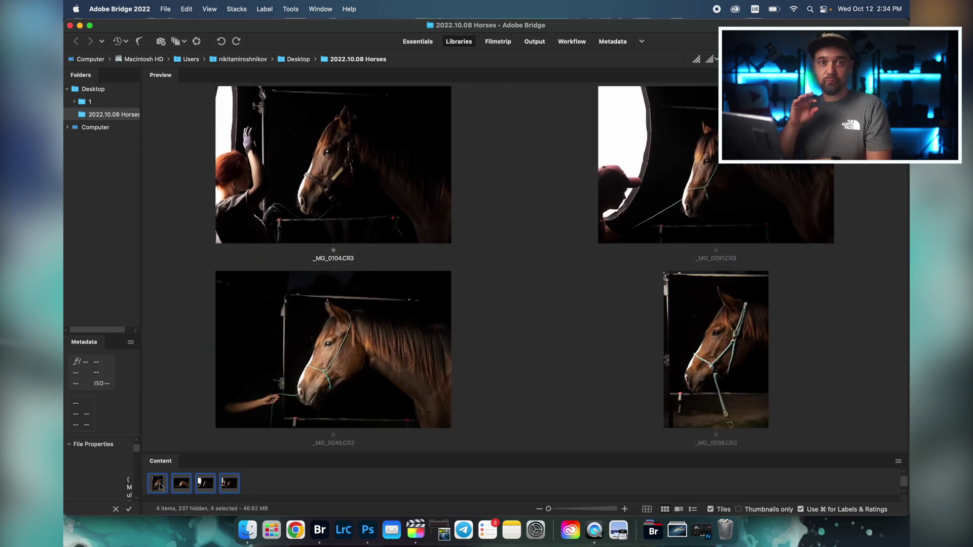
pyautogui.doubleClick(159, 484)
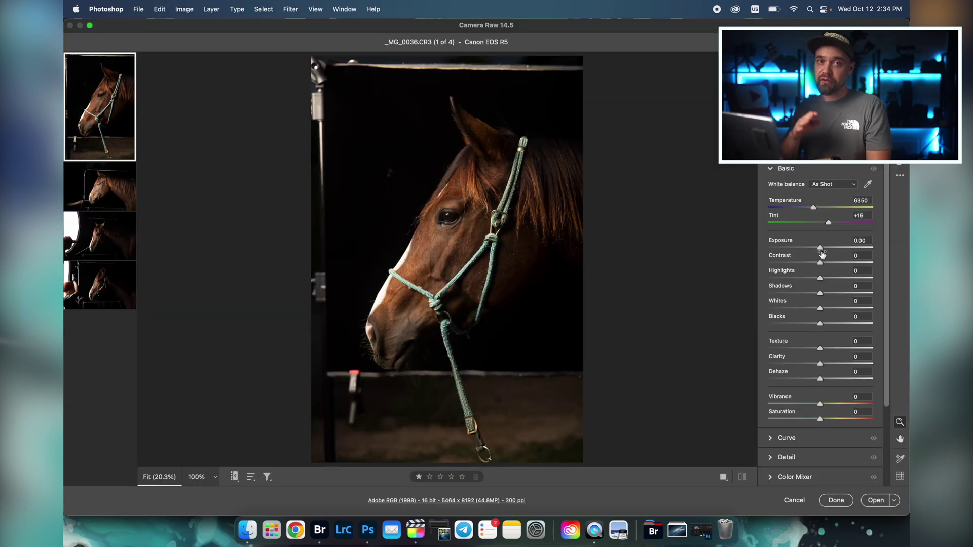
# Step: Brighten the first photo slightly and apply the S - Ilford Pan F Plus 50 black-and-white preset
pyautogui.moveTo(821, 250); pyautogui.dragTo(825, 250)
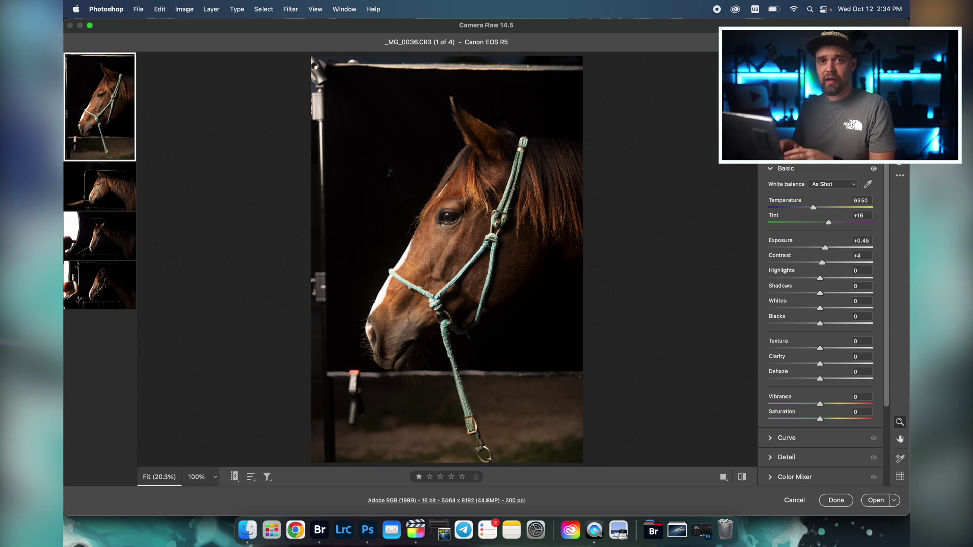
pyautogui.click(896, 165)
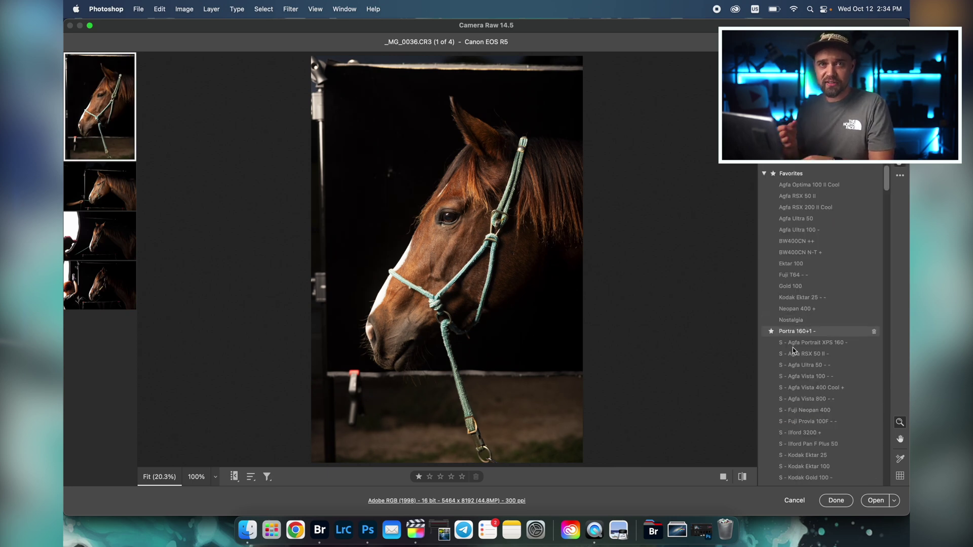
pyautogui.scroll(-5, 806, 365)
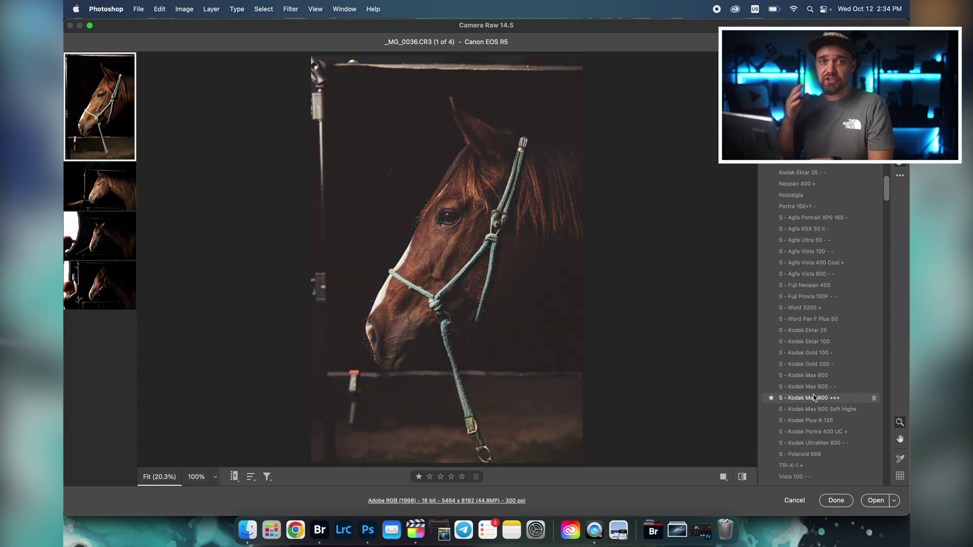
pyautogui.click(806, 318)
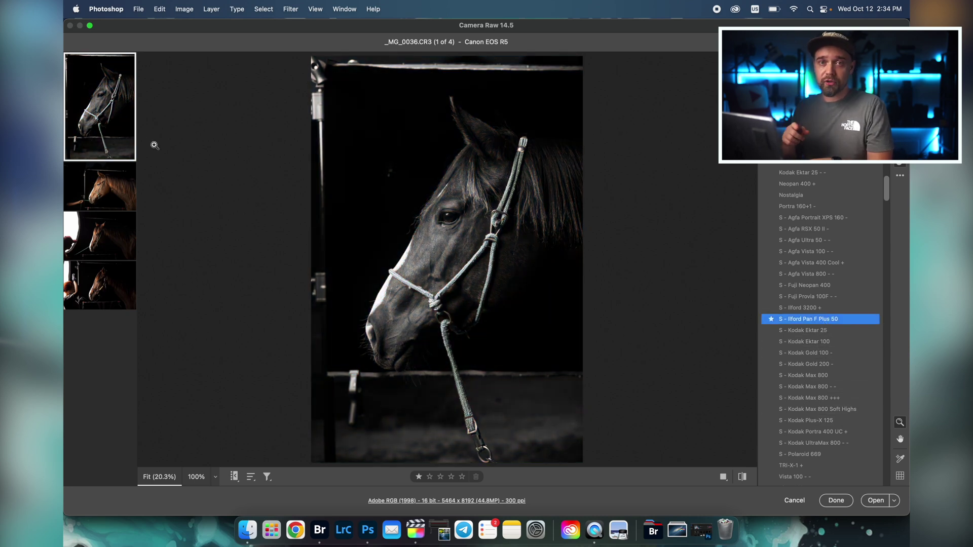
# Step: Copy the first photo's edit settings and paste them onto the other three photos
pyautogui.rightClick(123, 135)
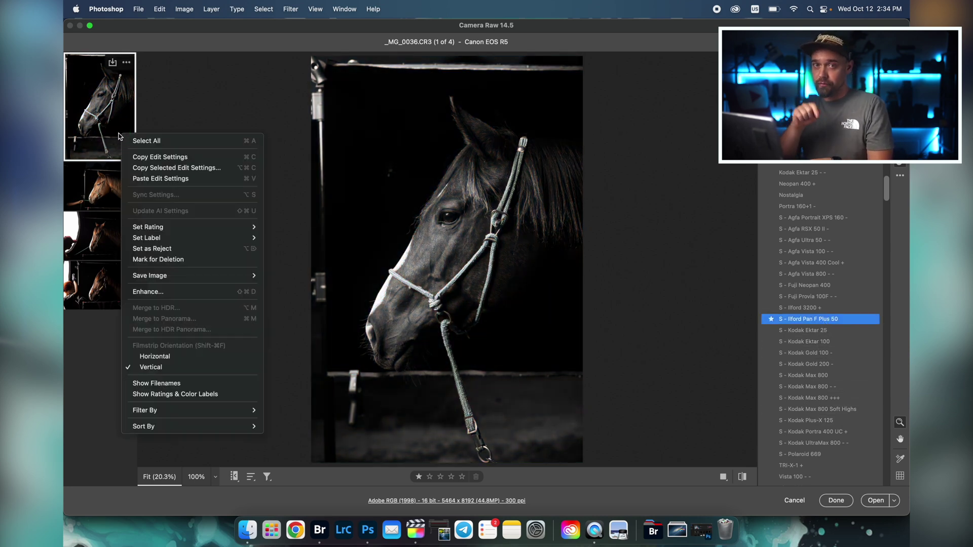
pyautogui.click(147, 156)
pyautogui.click(103, 187)
pyautogui.keyDown('shift'); pyautogui.click(109, 285); pyautogui.keyUp('shift')
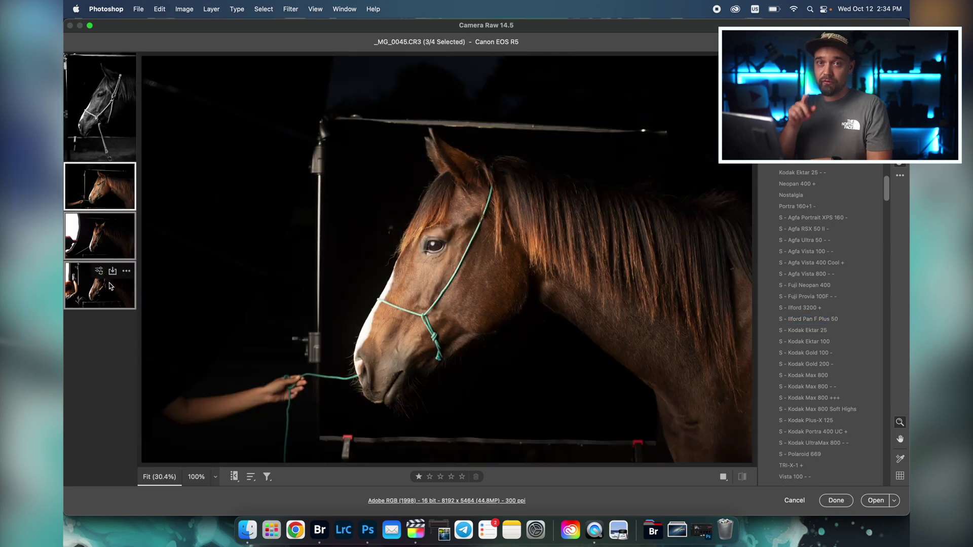
pyautogui.rightClick(109, 285)
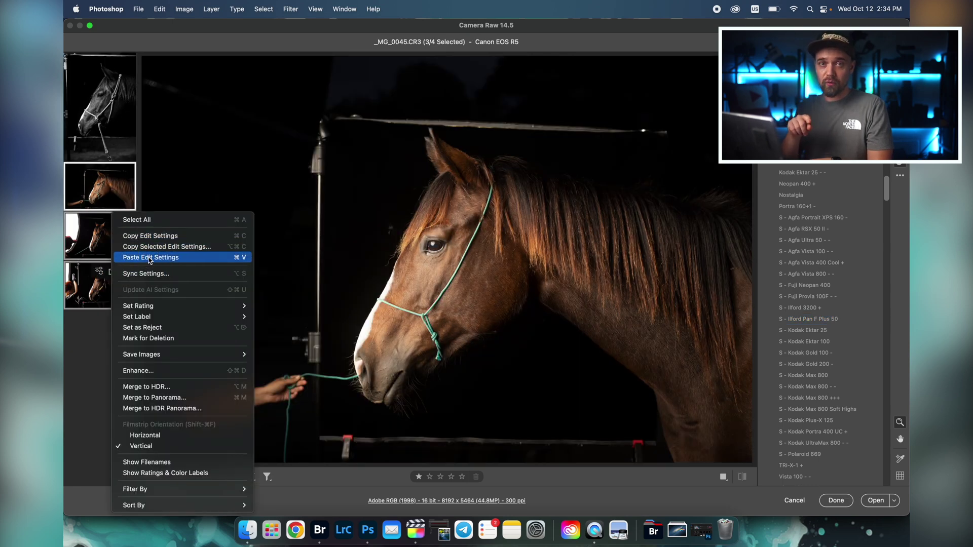
pyautogui.click(147, 258)
# Step: Raise exposure and lower highlights on the fourth photo, then open all four in Photoshop
pyautogui.click(99, 297)
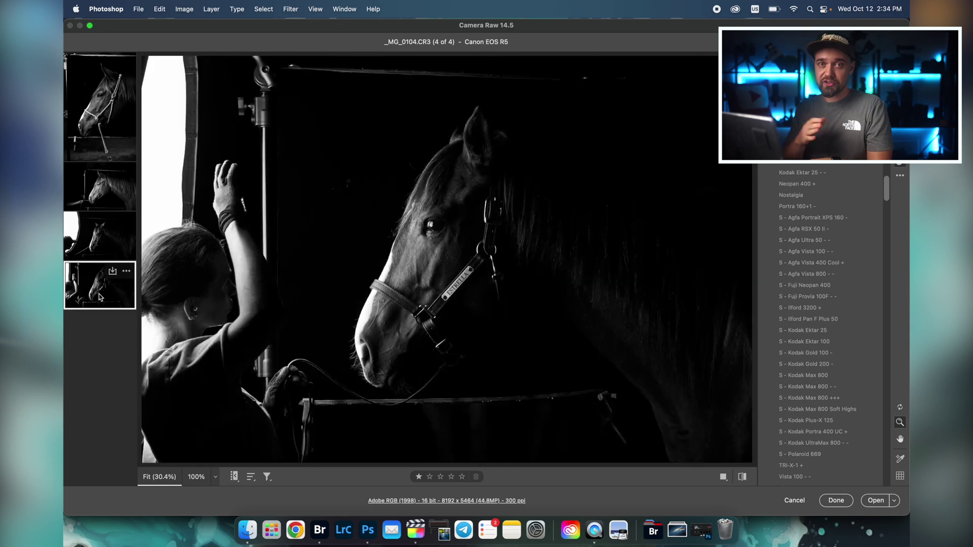
pyautogui.moveTo(826, 248); pyautogui.dragTo(842, 248)
pyautogui.moveTo(810, 278)
pyautogui.mouseDown()
pyautogui.moveTo(783, 278)
pyautogui.moveTo(792, 280)
pyautogui.mouseUp()
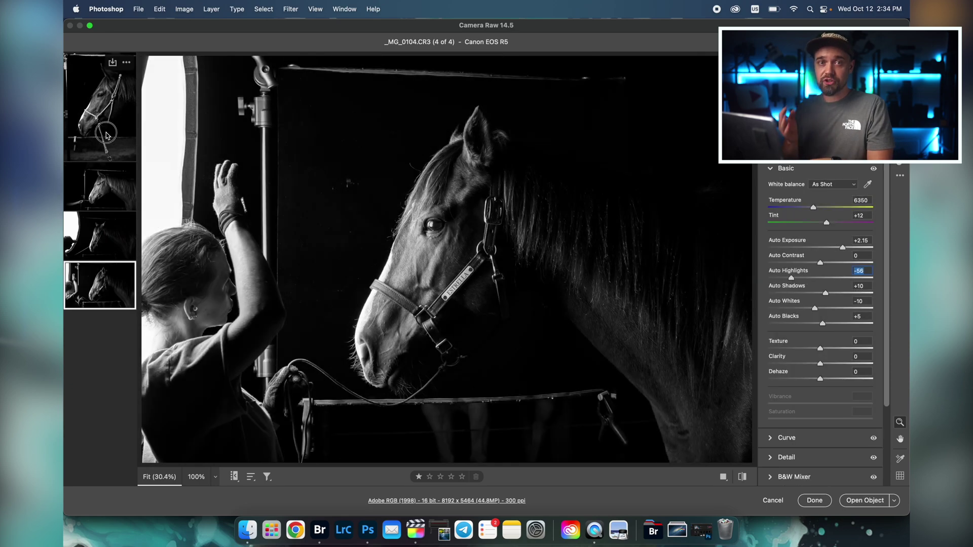
pyautogui.press('super+a')
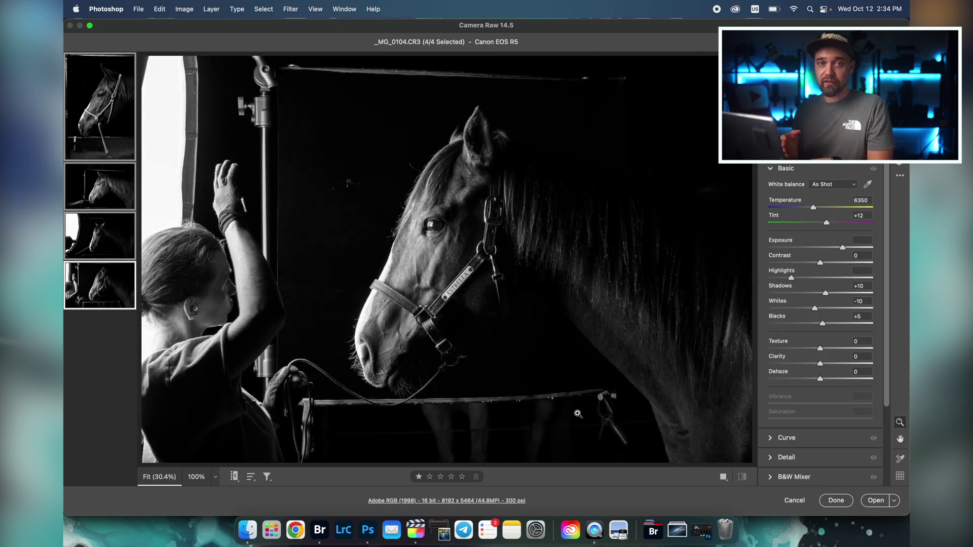
pyautogui.click(873, 501)
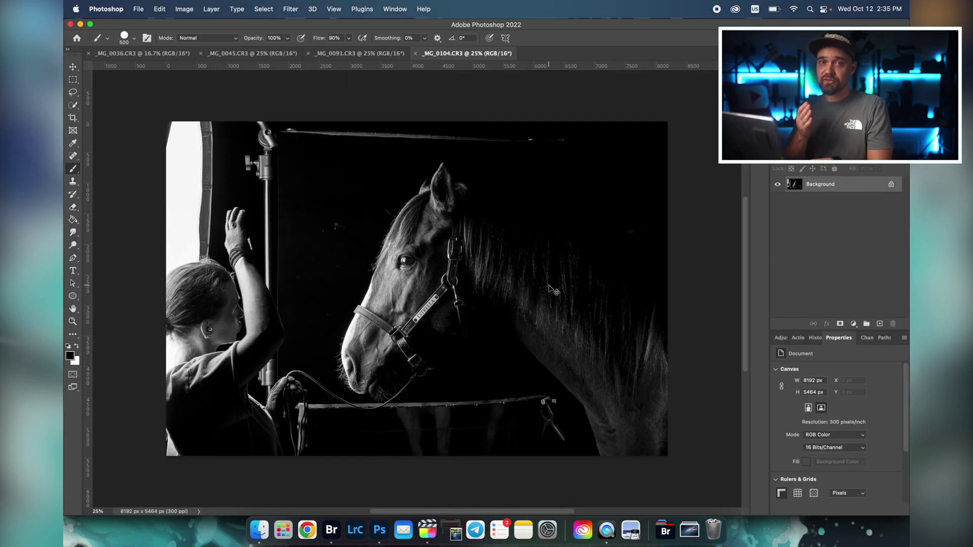
# Step: In _MG_0036, paint the top bar and left post out with a black brush
pyautogui.click(142, 53)
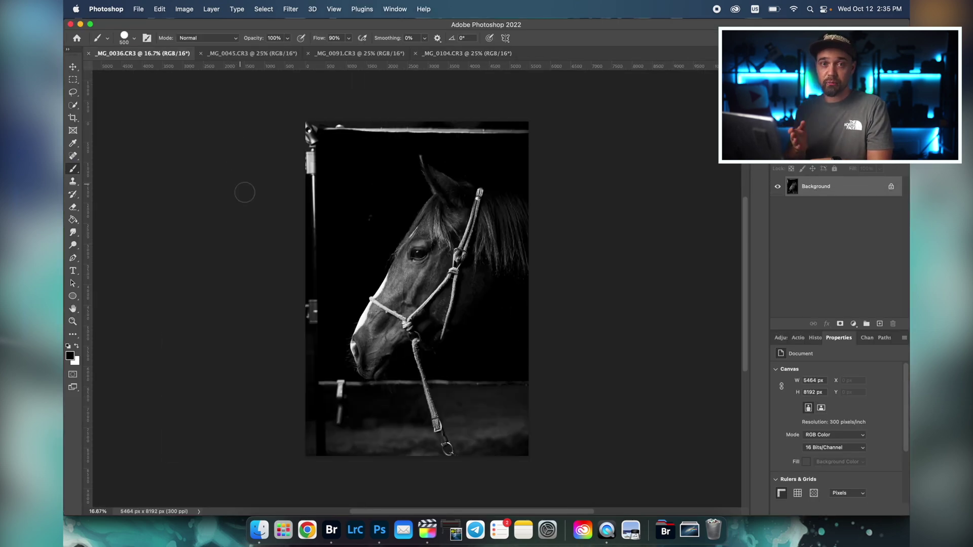
pyautogui.hotkey('ctrl', 'Tab')
pyautogui.click(338, 54)
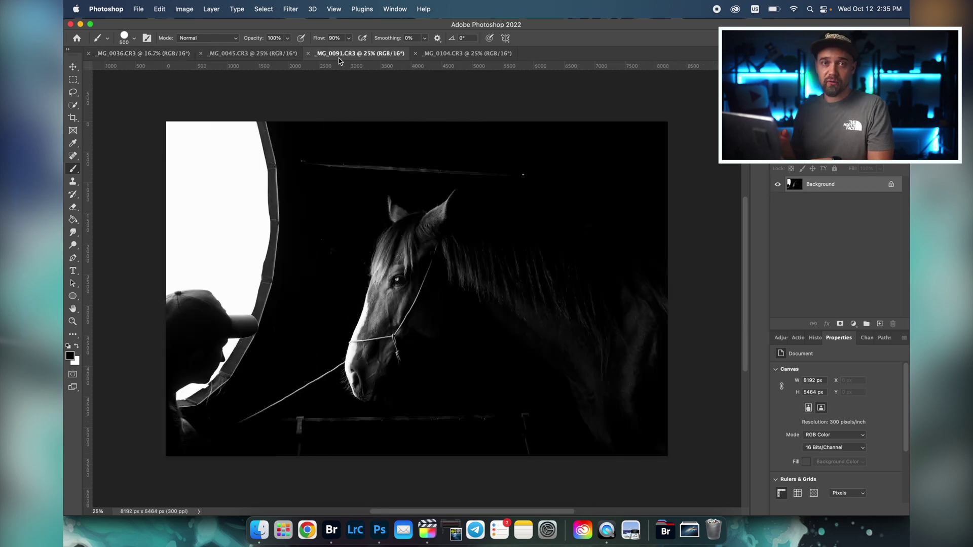
pyautogui.click(428, 57)
pyautogui.click(173, 54)
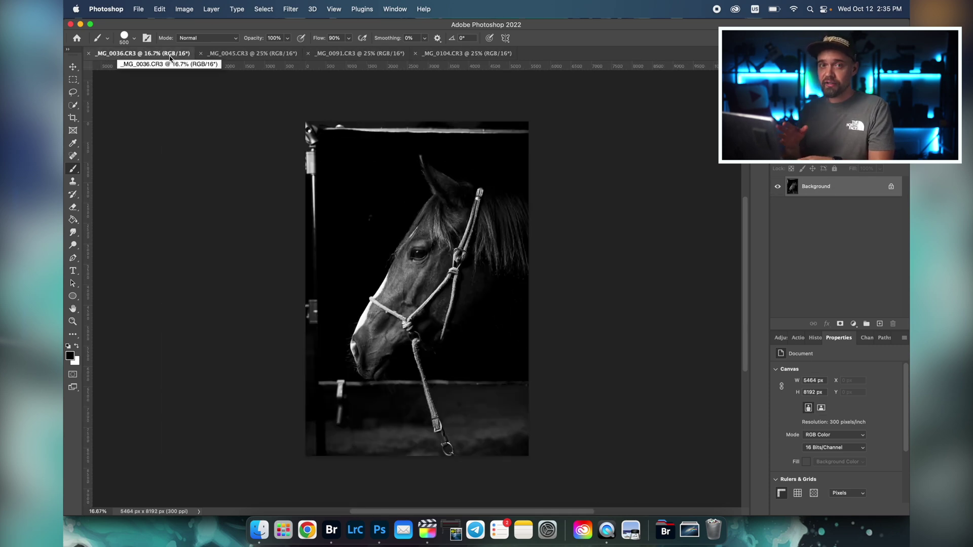
pyautogui.press('j')
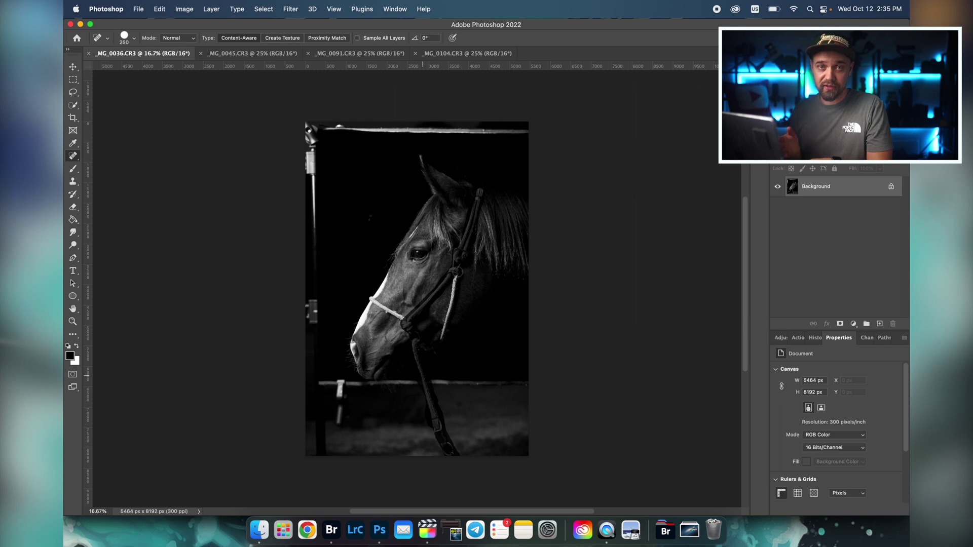
pyautogui.press('b')
pyautogui.moveTo(532, 124)
pyautogui.mouseDown()
pyautogui.moveTo(329, 387)
pyautogui.moveTo(507, 431)
pyautogui.mouseUp()
# Step: Heal away the halter knot and bridle strap on _MG_0045, then flip _MG_0091 horizontally
pyautogui.press('j')
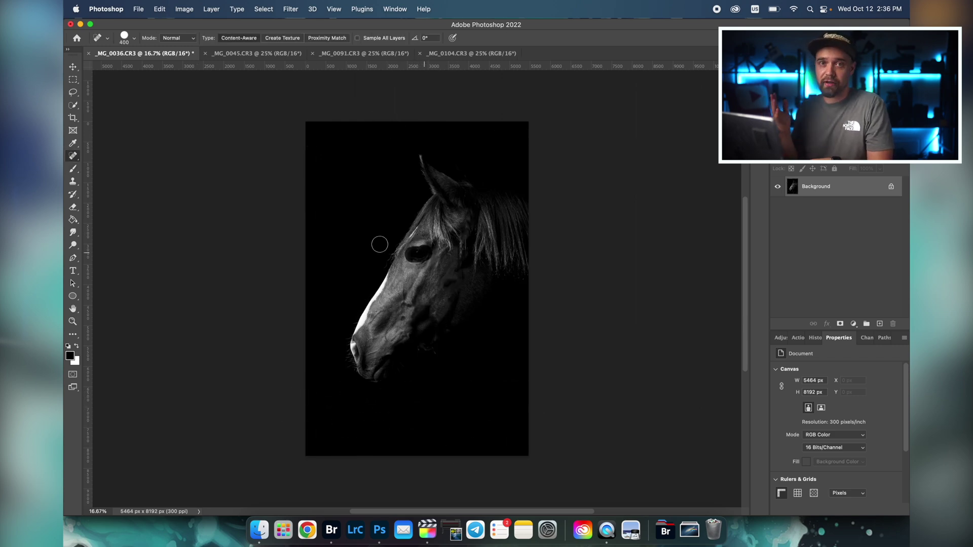
pyautogui.hotkey('ctrl', 'Tab')
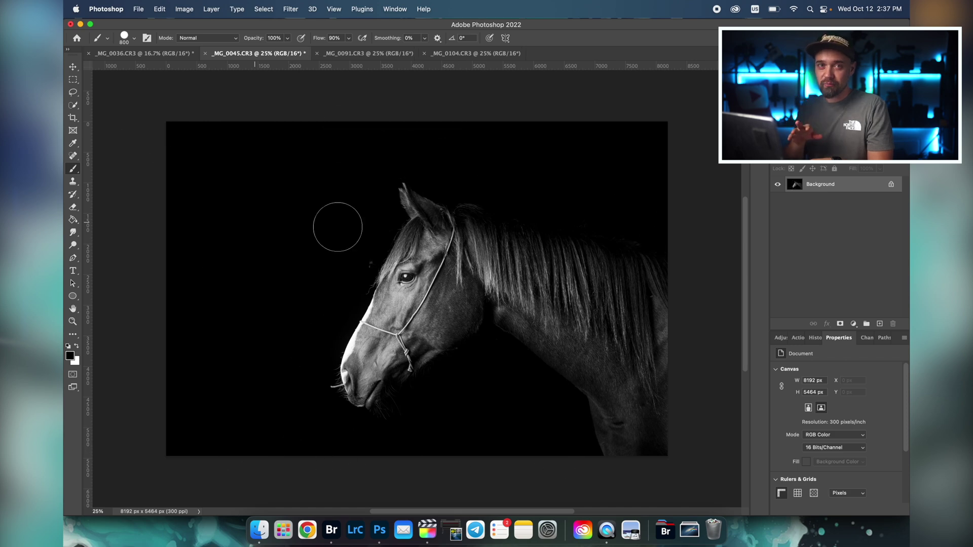
pyautogui.press('[')
pyautogui.press('[')
pyautogui.moveTo(398, 332); pyautogui.dragTo(410, 358)
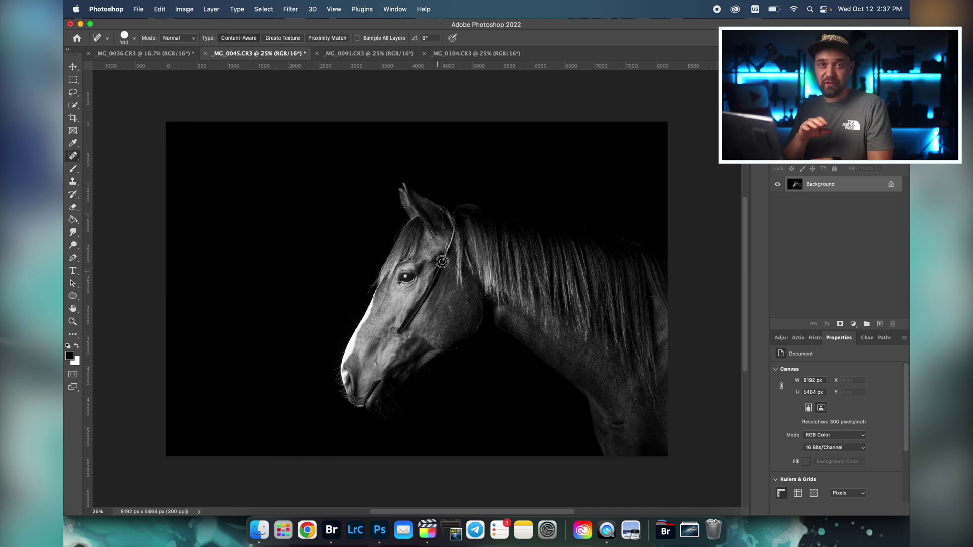
pyautogui.press(']')
pyautogui.moveTo(451, 218); pyautogui.dragTo(406, 323)
pyautogui.hotkey('ctrl', 'Tab')
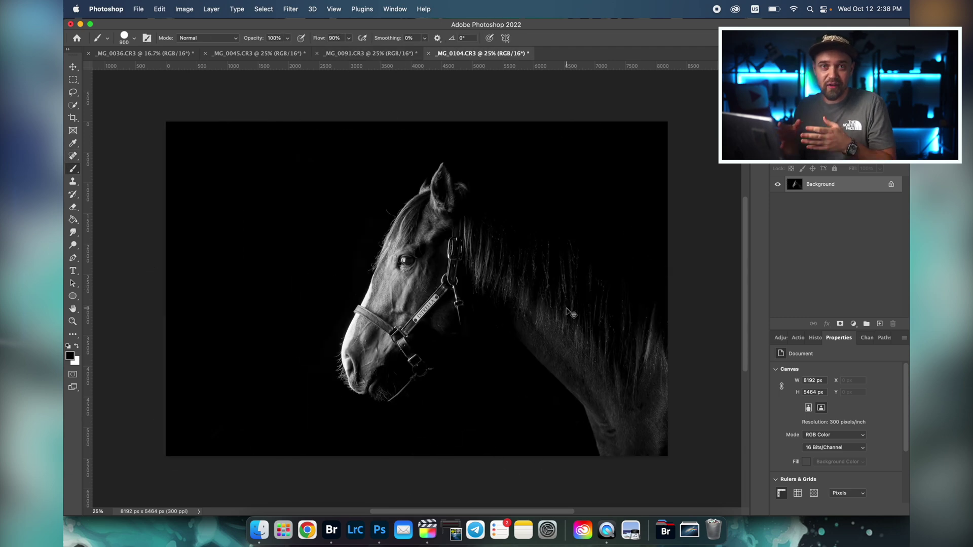
pyautogui.click(184, 9)
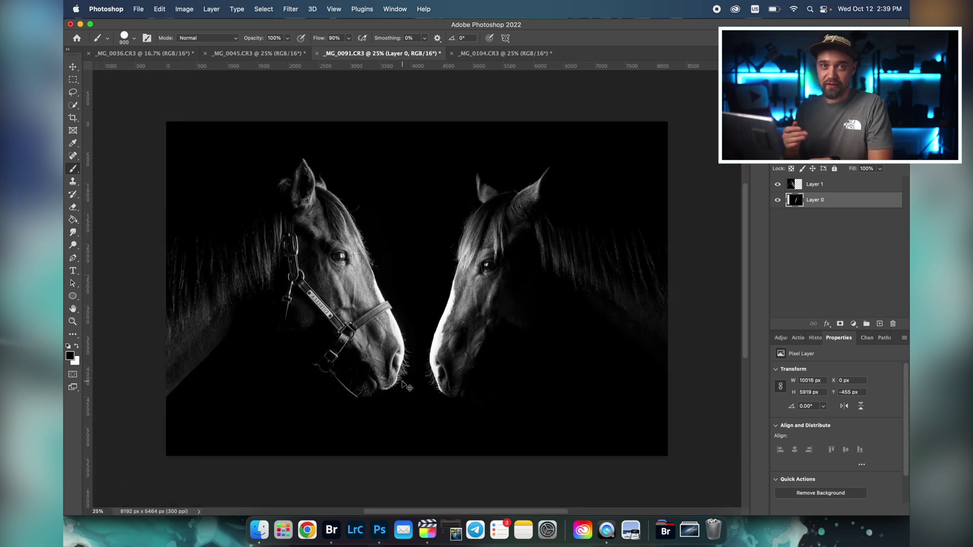
# Step: Cancel Save As, then set up a JPEG copy of the collage saved to the Desktop
pyautogui.click(138, 9)
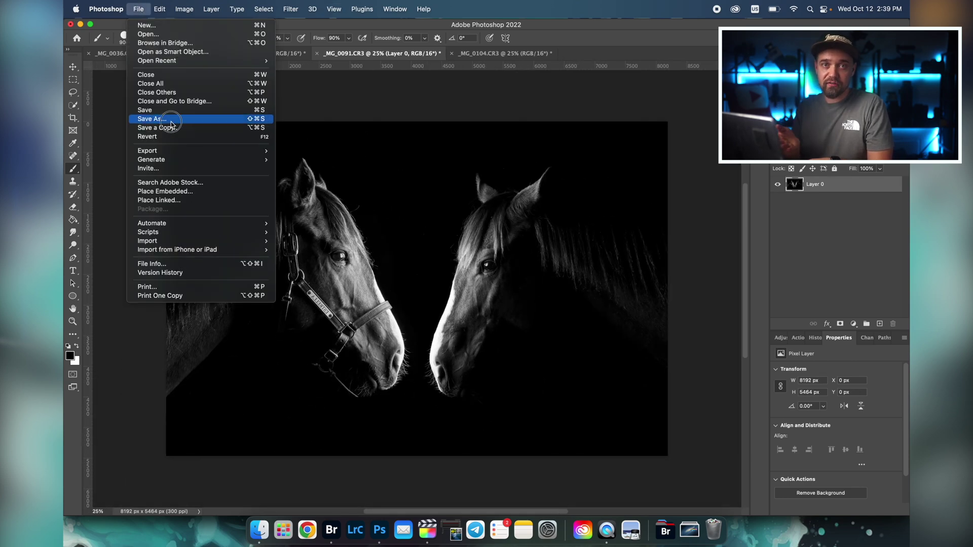
pyautogui.click(152, 118)
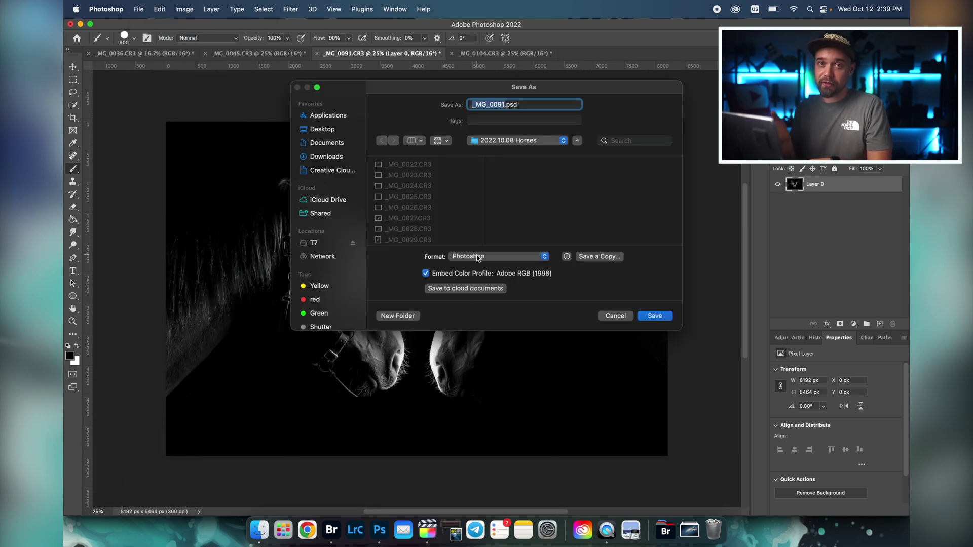
pyautogui.click(498, 256)
pyautogui.click(471, 257)
pyautogui.click(615, 316)
pyautogui.click(139, 9)
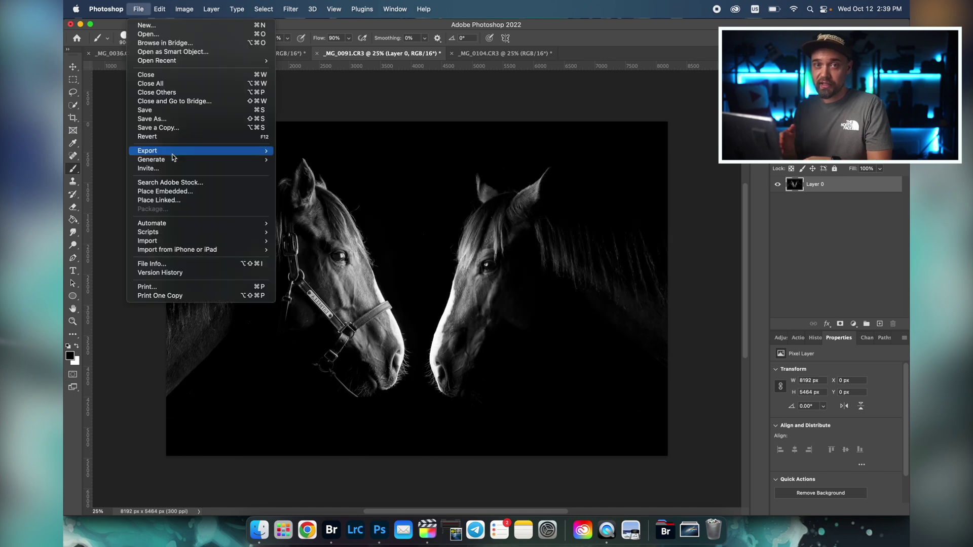
pyautogui.click(152, 129)
pyautogui.click(500, 216)
pyautogui.click(476, 270)
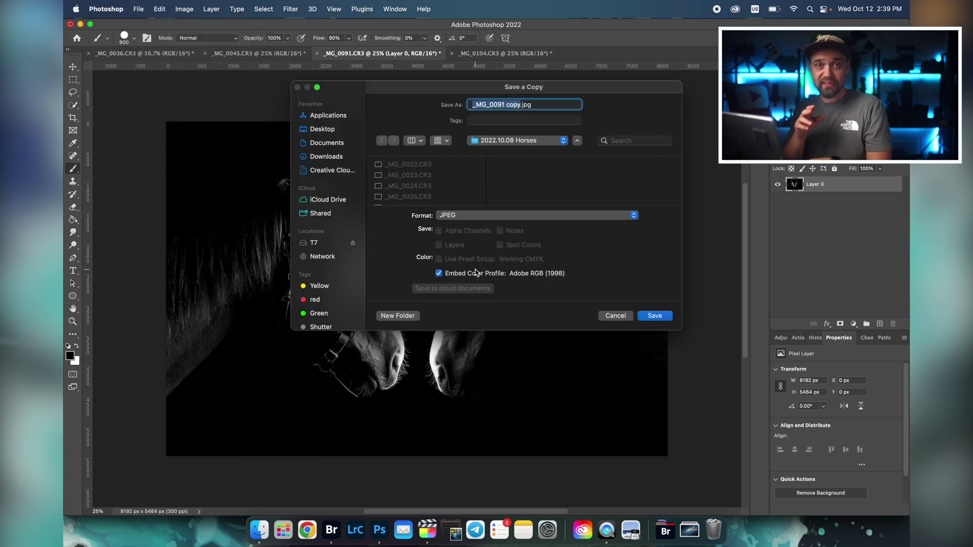
pyautogui.click(322, 128)
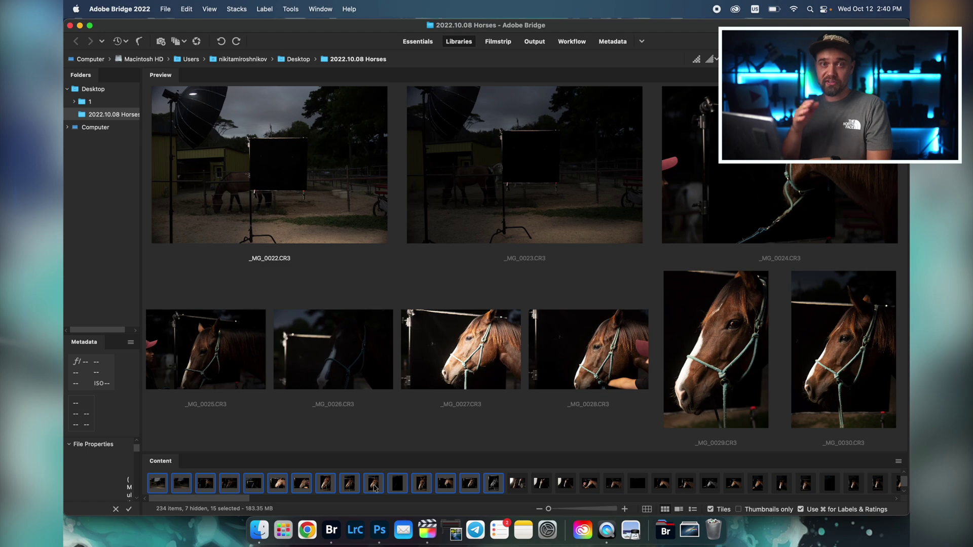
# Step: Drag the 15 selected horse thumbnails onto the Lightroom Classic Dock icon to start an import
pyautogui.moveTo(374, 487); pyautogui.dragTo(361, 537)
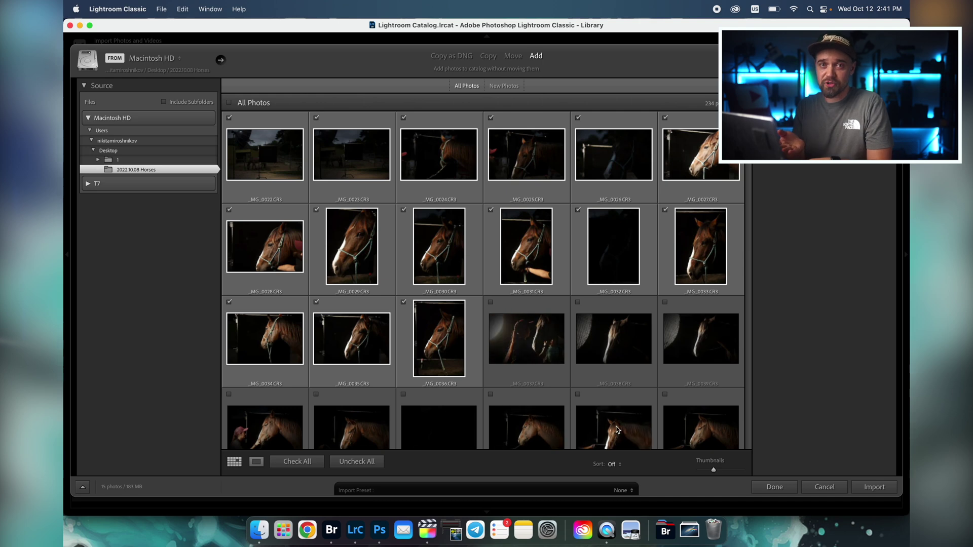
# Step: Import the 15 horse photos, then open the Export 15 Files dialog at its File Settings
pyautogui.click(874, 487)
pyautogui.click(161, 9)
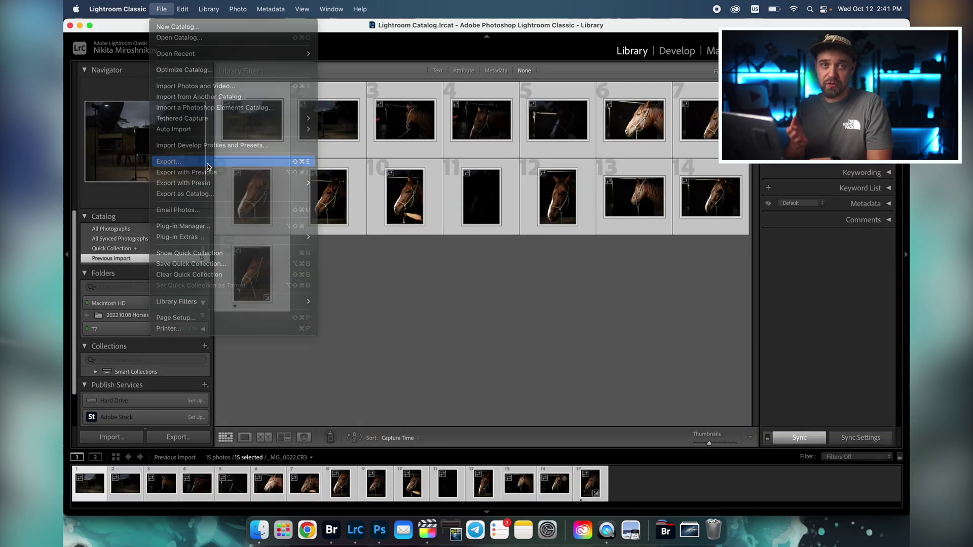
pyautogui.click(183, 159)
pyautogui.scroll(-10, 513, 218)
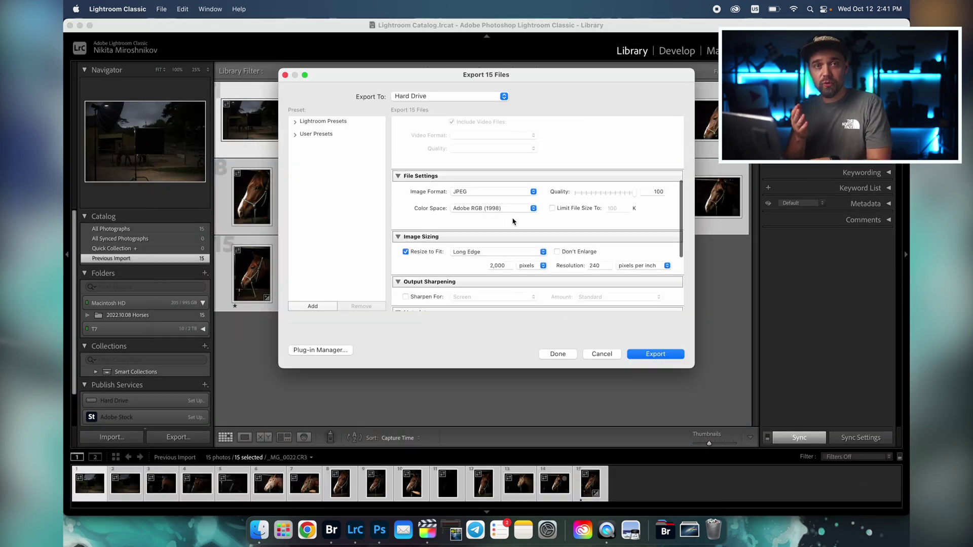